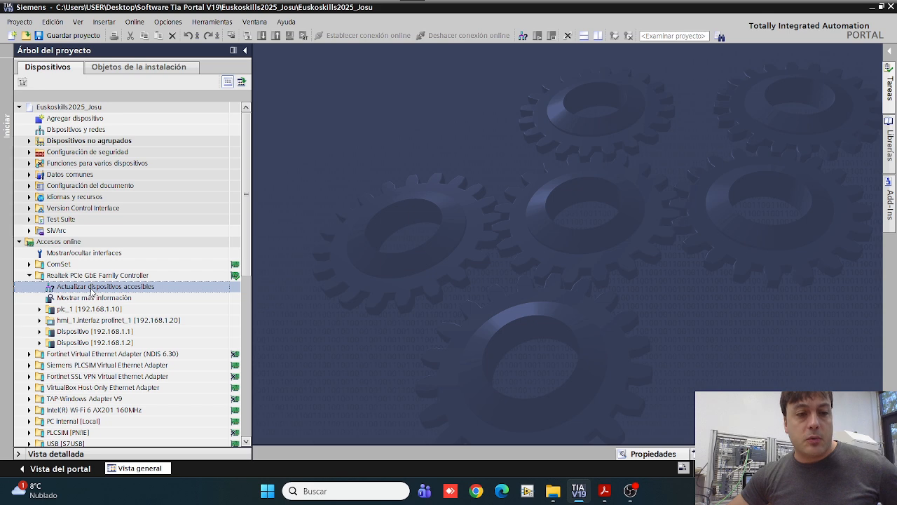
# - Refresh the accessible devices on the Realtek PCIe GbE Family Controller and open plc_1's online diagnostics, accepting the connection to the device
pyautogui.doubleClick(91, 290)
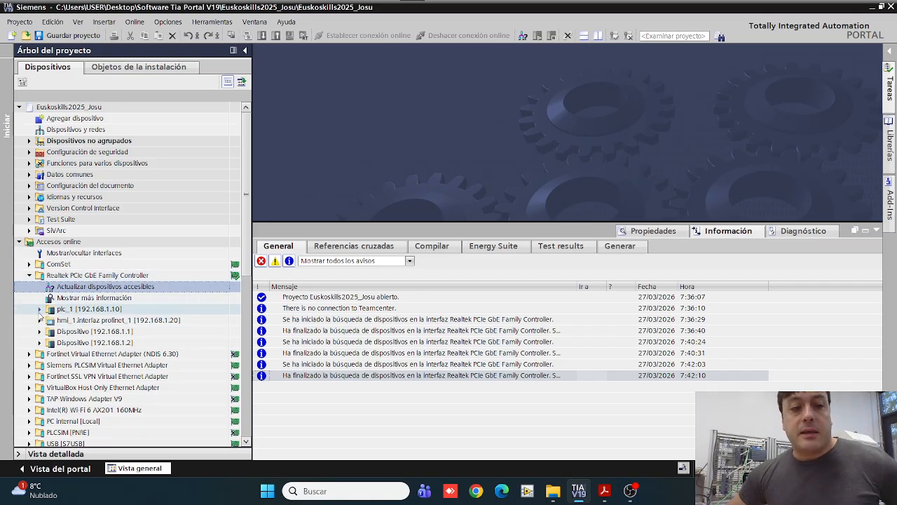
pyautogui.click(39, 310)
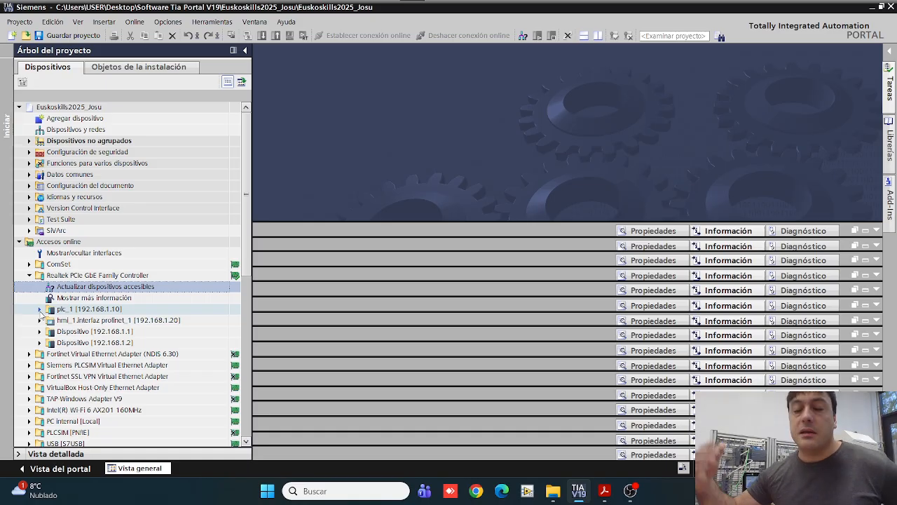
pyautogui.click(40, 310)
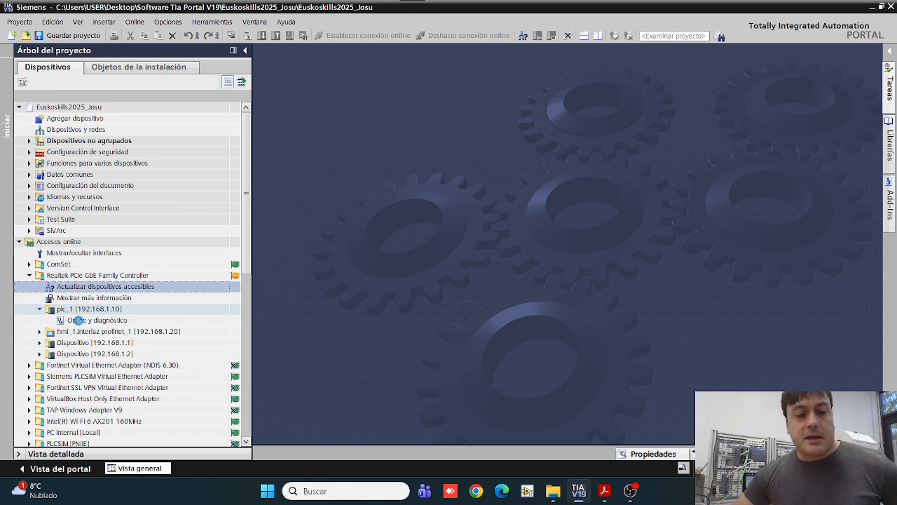
pyautogui.click(79, 321)
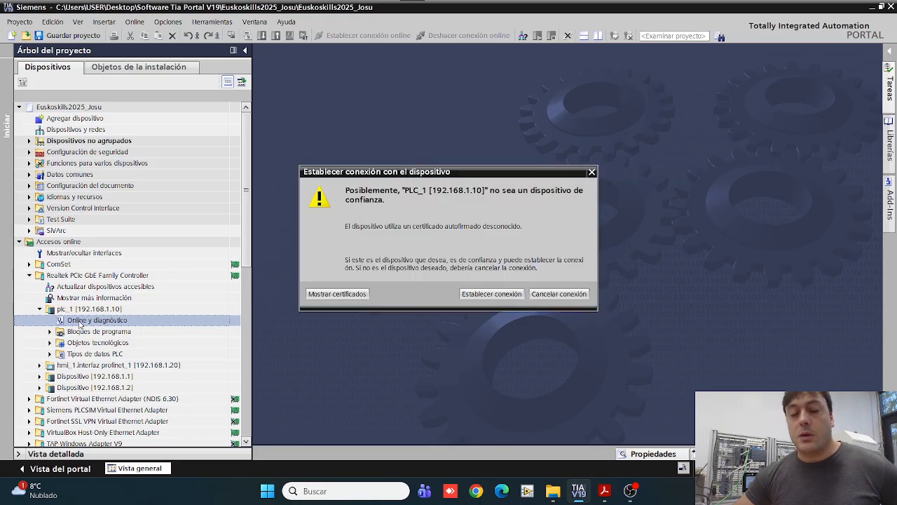
pyautogui.click(477, 296)
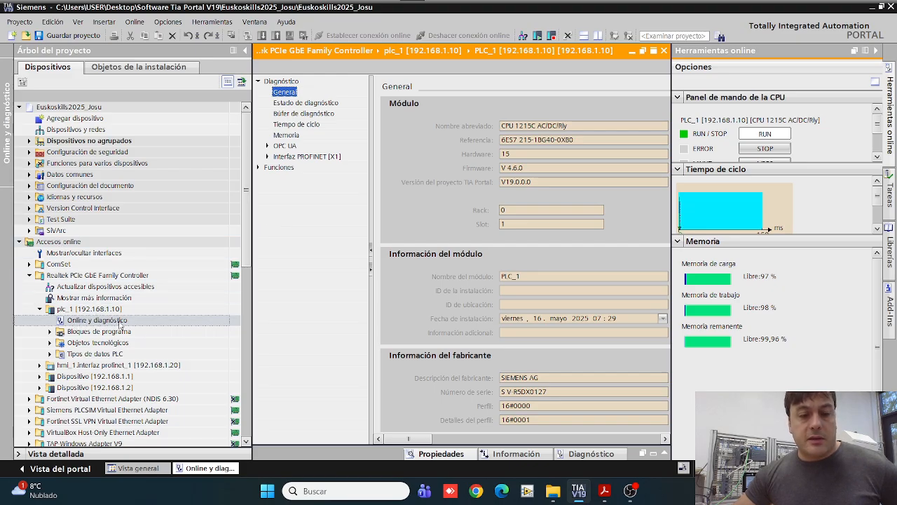
# - Check the firmware version and CPU model in plc_1's general diagnostics and close the diagnostics view
pyautogui.moveTo(547, 168); pyautogui.dragTo(502, 168)
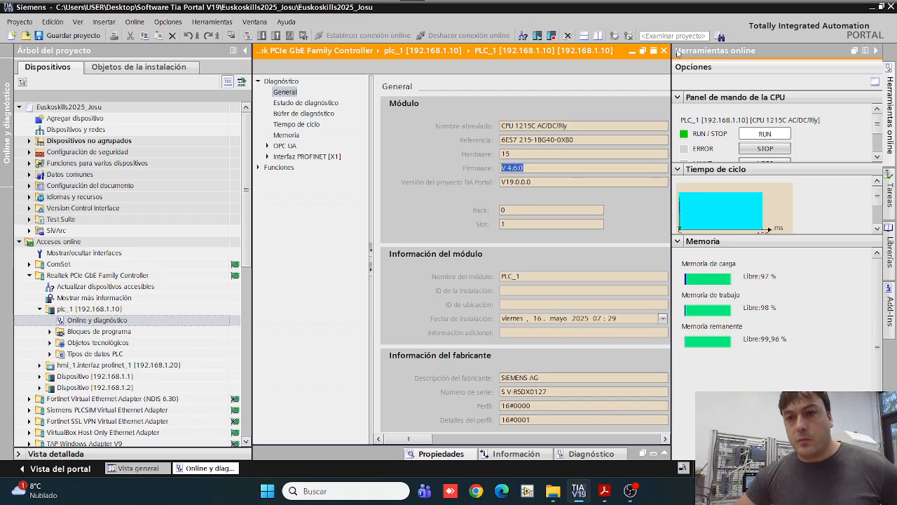
pyautogui.click(517, 125)
pyautogui.doubleClick(526, 126)
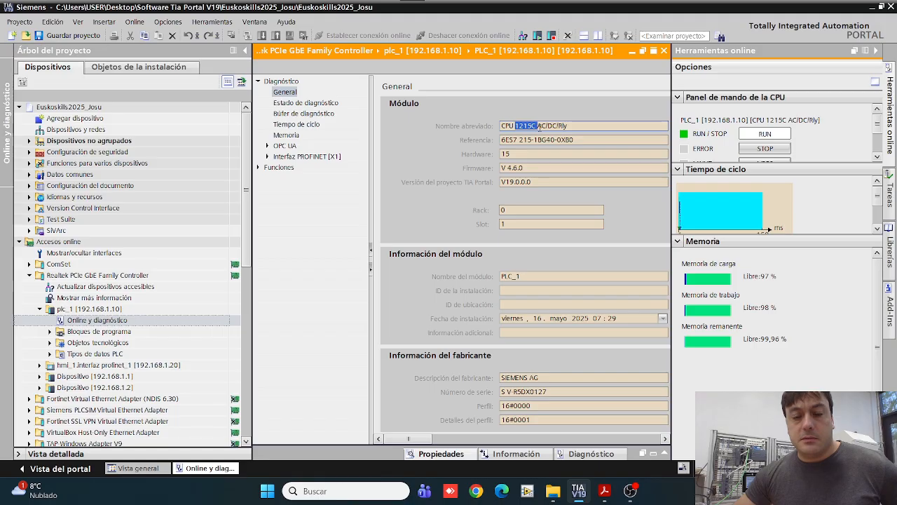
pyautogui.click(664, 50)
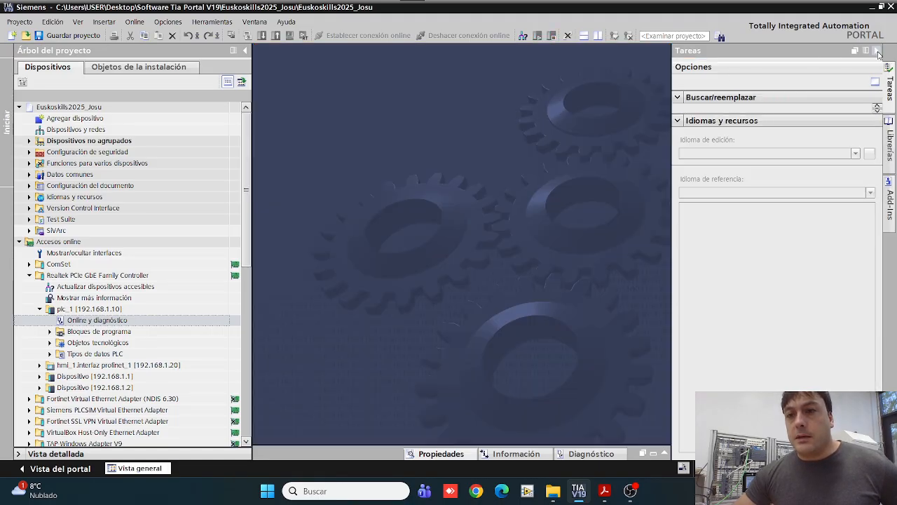
pyautogui.click(876, 51)
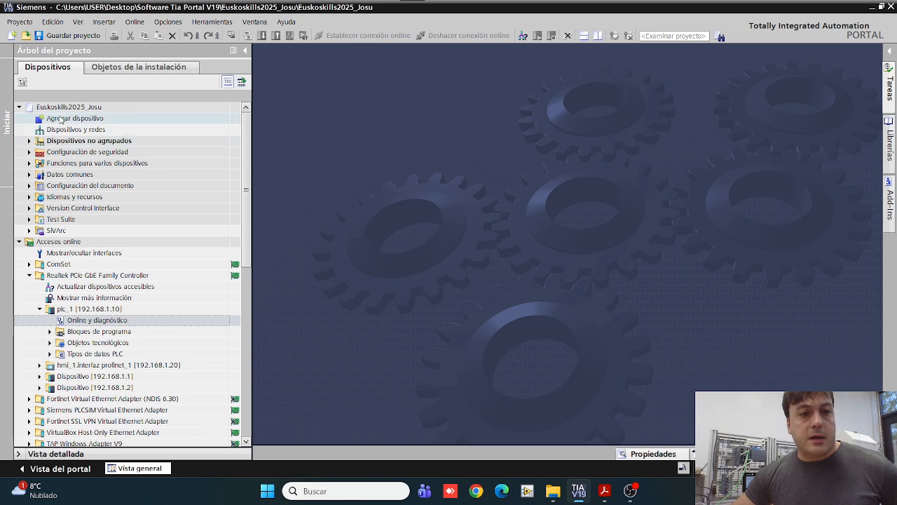
# - Start adding a controller to the project and choose the unspecified SIMATIC S7-1200 CPU, 6ES7 2XX-XXXXX-XXXX
pyautogui.doubleClick(61, 119)
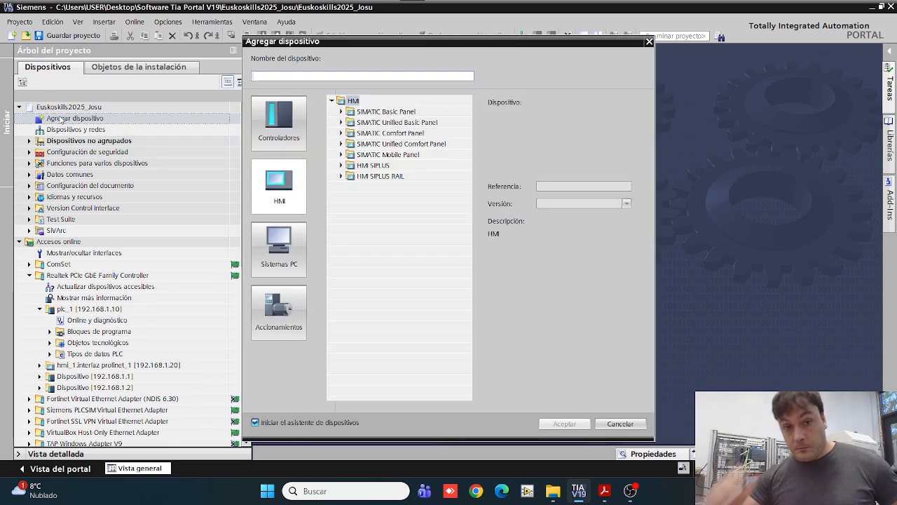
pyautogui.click(281, 127)
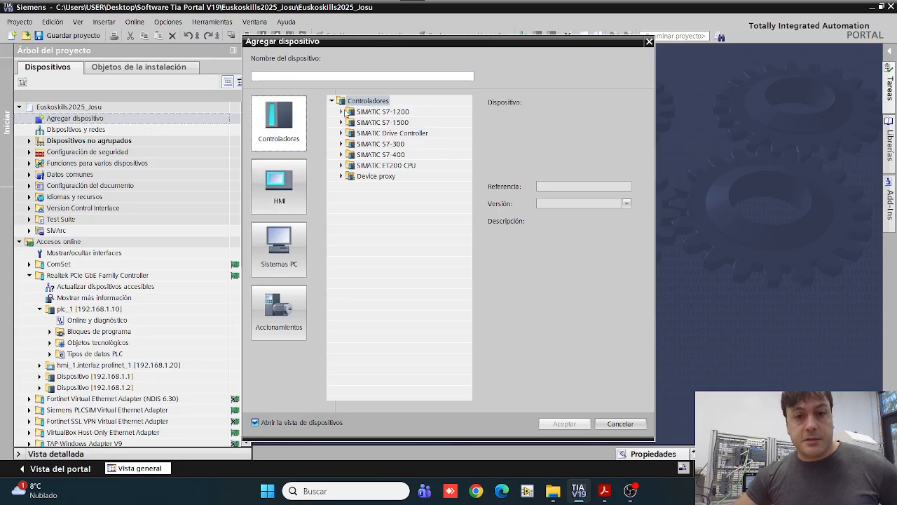
pyautogui.click(341, 112)
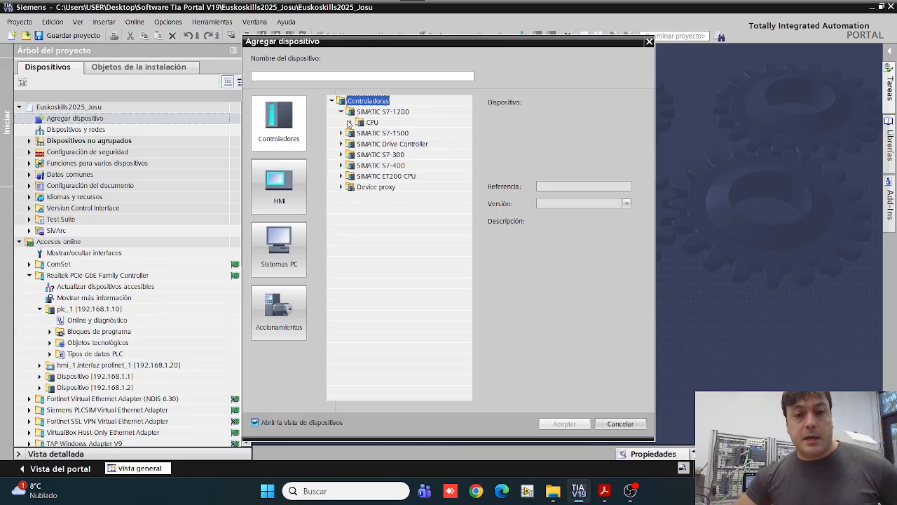
pyautogui.click(351, 123)
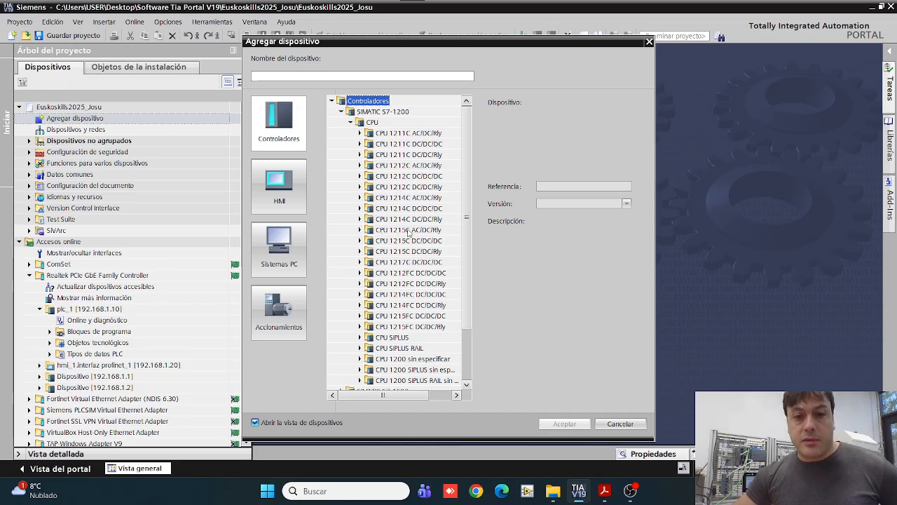
pyautogui.click(360, 230)
pyautogui.click(360, 230)
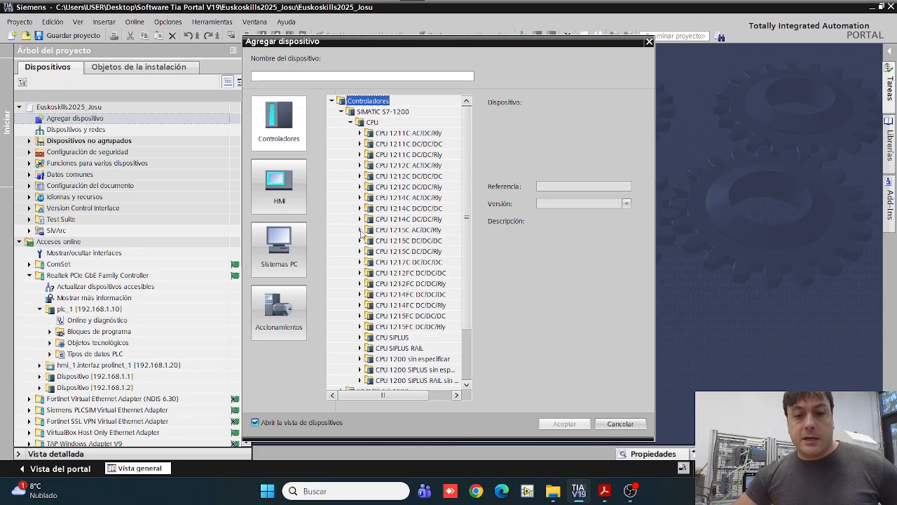
pyautogui.click(360, 359)
pyautogui.click(386, 371)
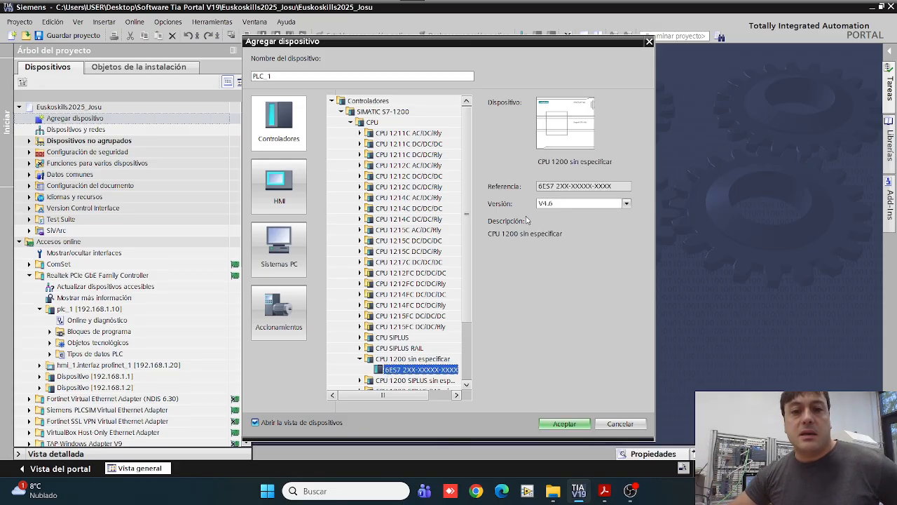
# - Set the unspecified CPU's version to V4.6 and add it to the project as PLC_1
pyautogui.click(553, 206)
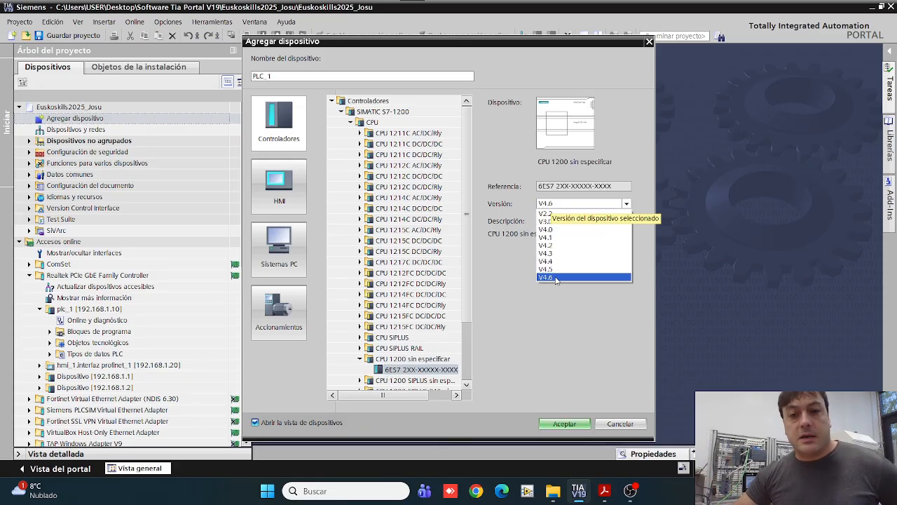
pyautogui.click(556, 278)
pyautogui.click(569, 205)
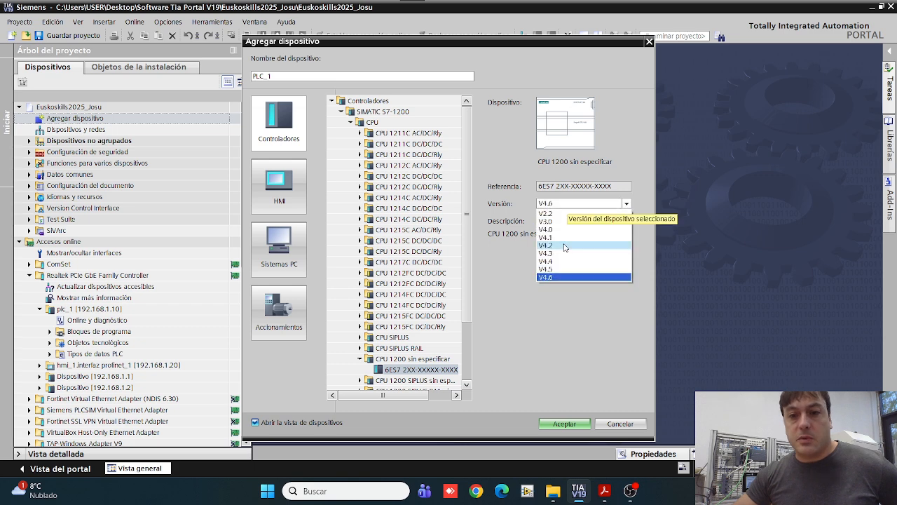
pyautogui.click(550, 277)
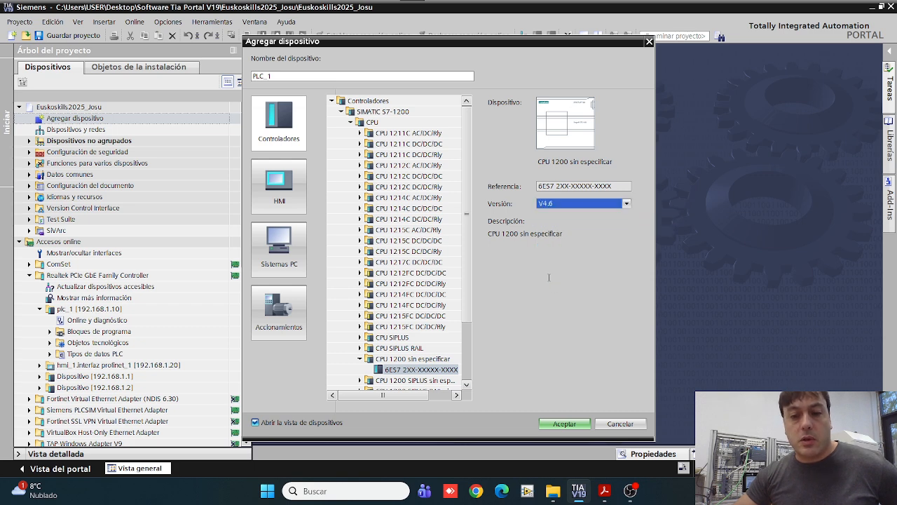
pyautogui.click(575, 423)
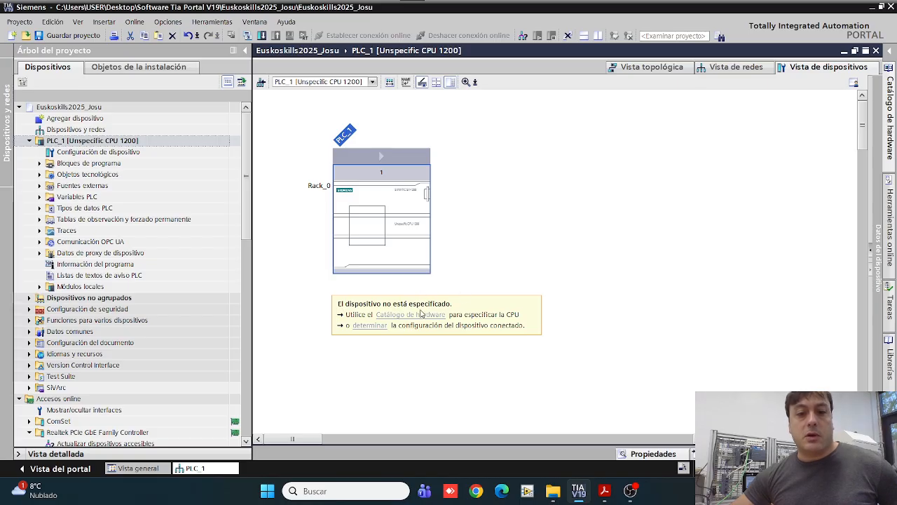
# - Detect the hardware configuration of PLC_1 from the connected plc_1 at 192.168.1.10 through the Realtek PCIe GbE Family Controller
pyautogui.click(369, 326)
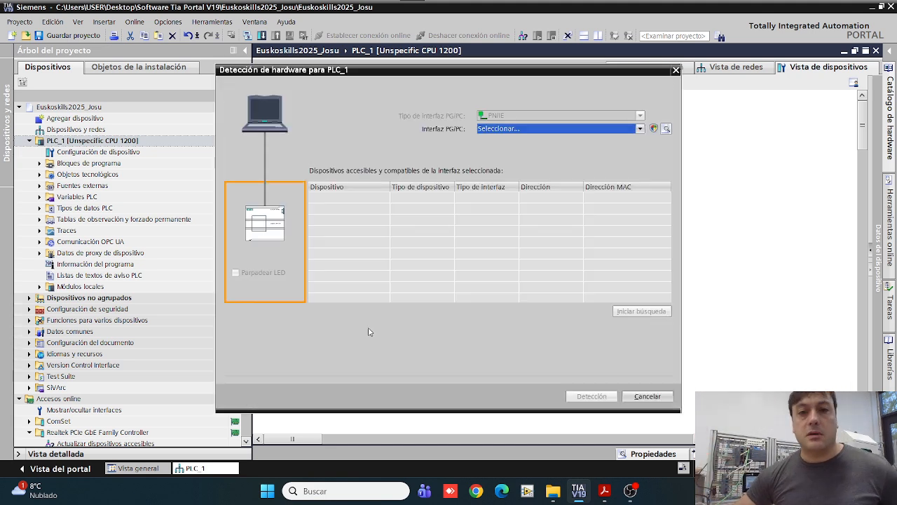
pyautogui.click(534, 130)
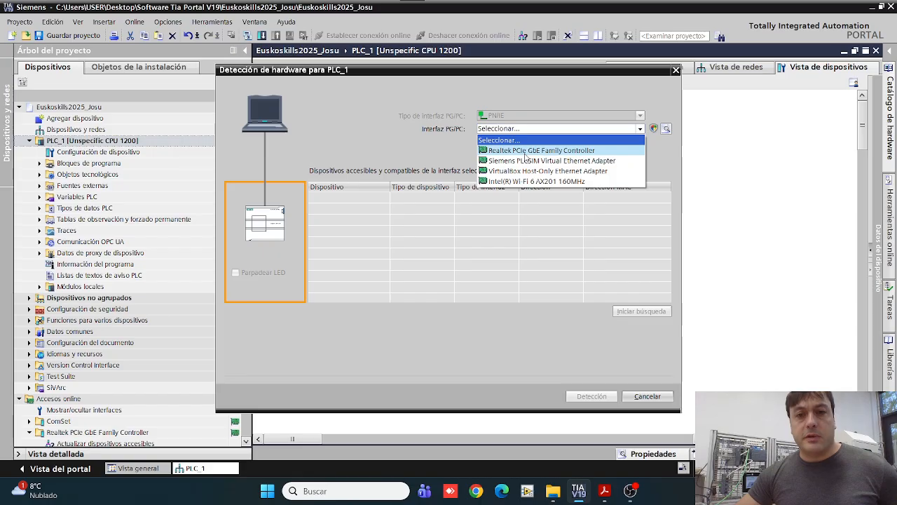
pyautogui.click(524, 153)
pyautogui.click(642, 312)
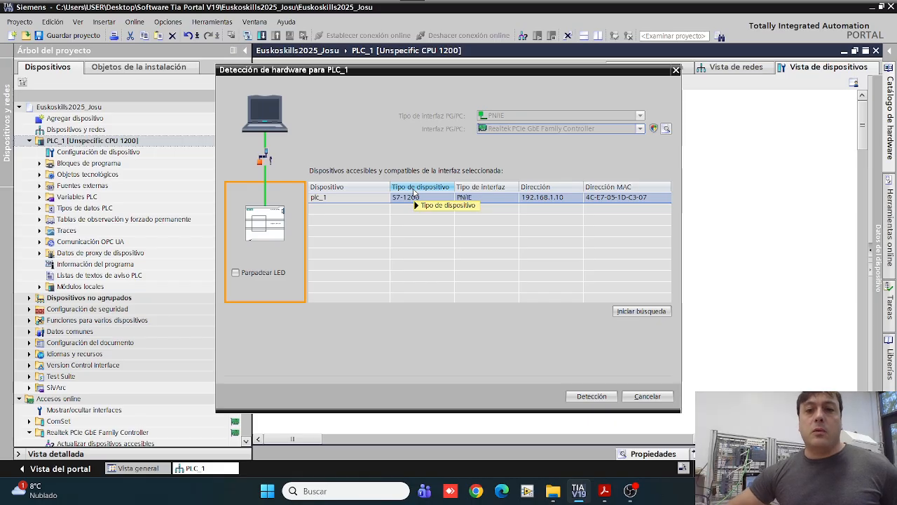
pyautogui.click(587, 397)
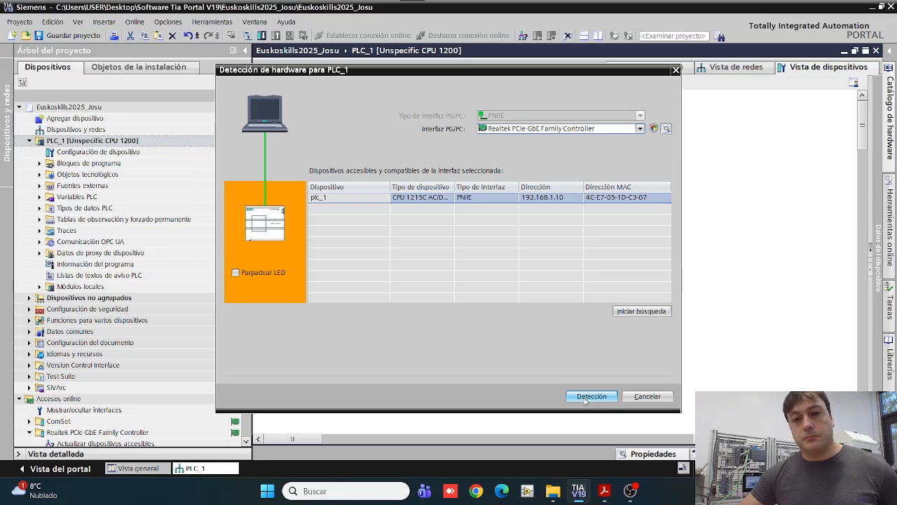
pyautogui.click(573, 396)
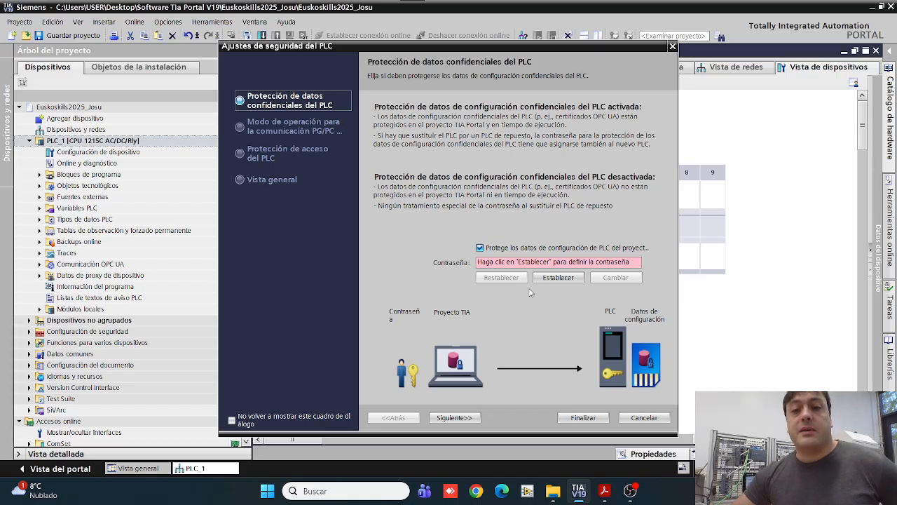
# - Disable protection of the PLC's confidential configuration data and also permit legacy PG/PC and HMI communication
pyautogui.click(480, 248)
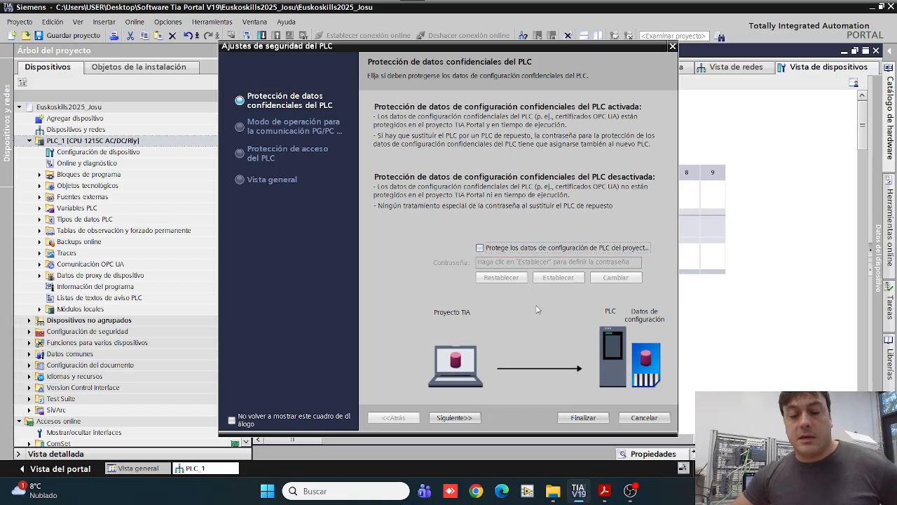
pyautogui.click(471, 418)
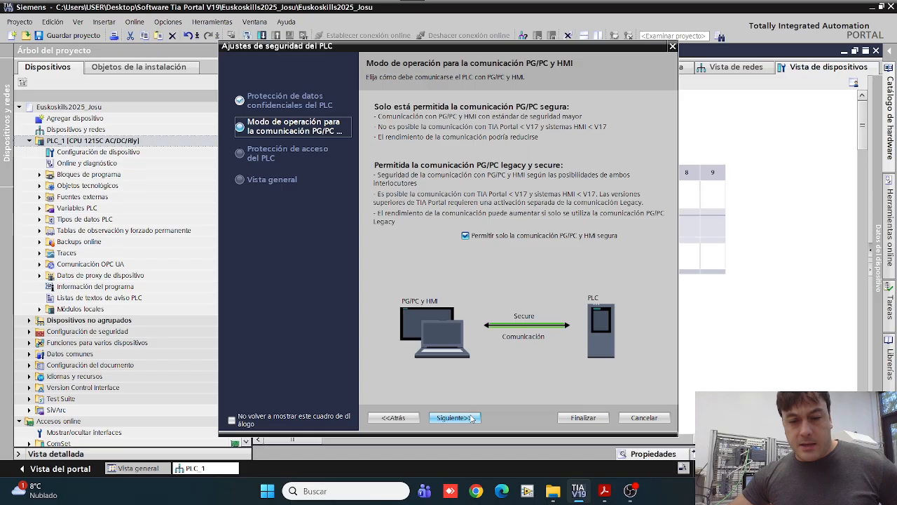
pyautogui.click(496, 238)
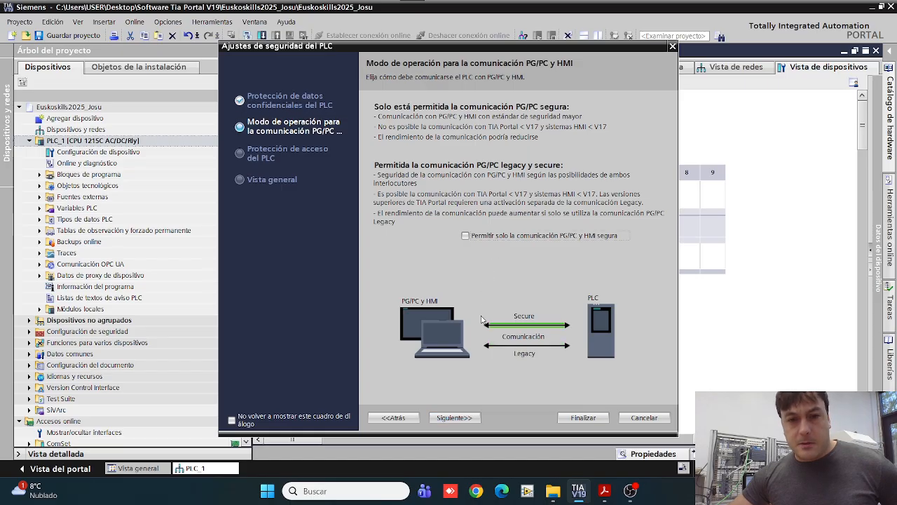
pyautogui.click(460, 419)
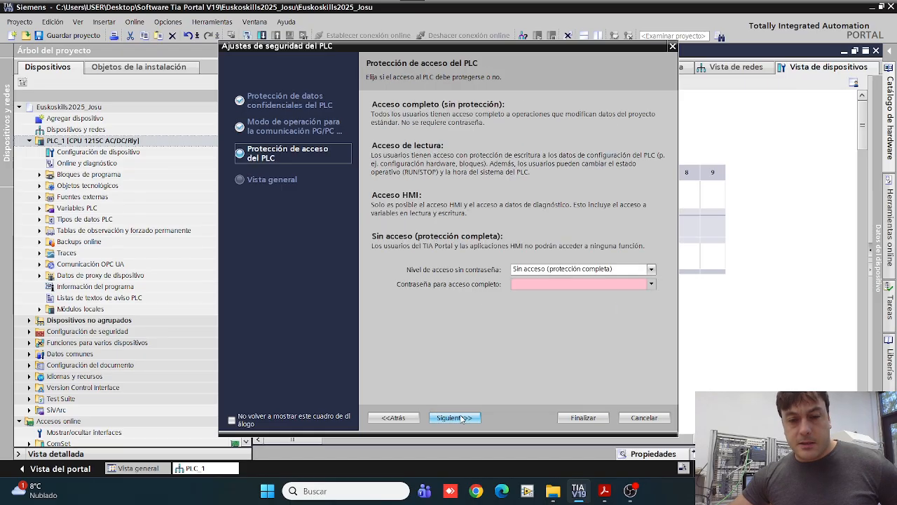
# - Set the PLC access level without password to Acceso completo (sin protección) and finish the security settings
pyautogui.click(524, 273)
pyautogui.click(540, 278)
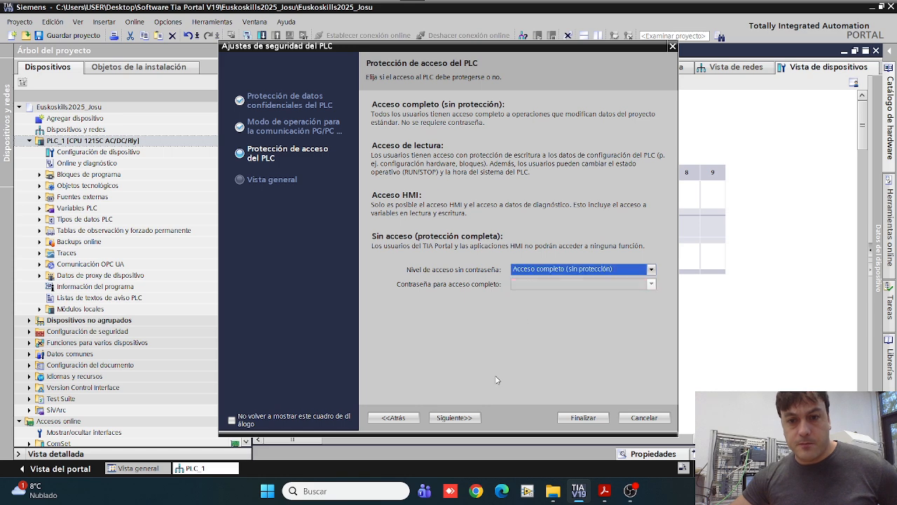
pyautogui.click(463, 417)
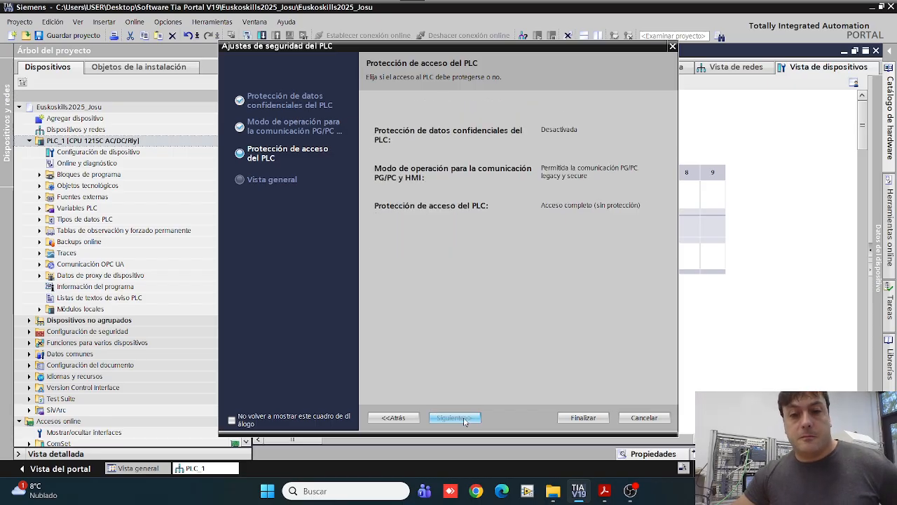
pyautogui.click(588, 418)
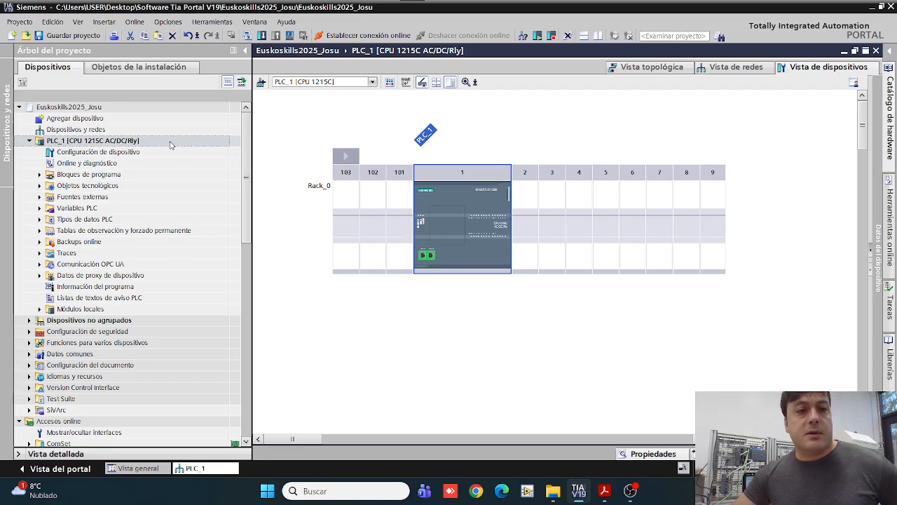
# - Open the project's network view and show the device addresses
pyautogui.doubleClick(76, 130)
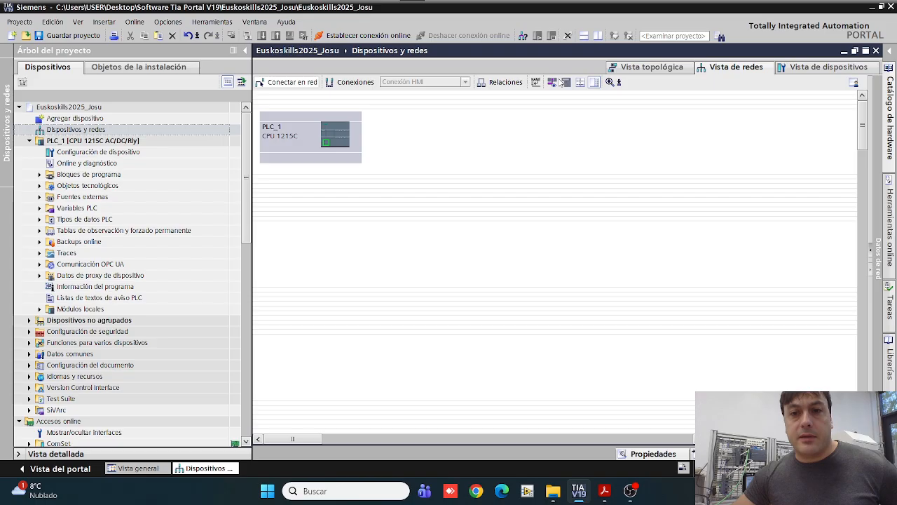
pyautogui.click(552, 82)
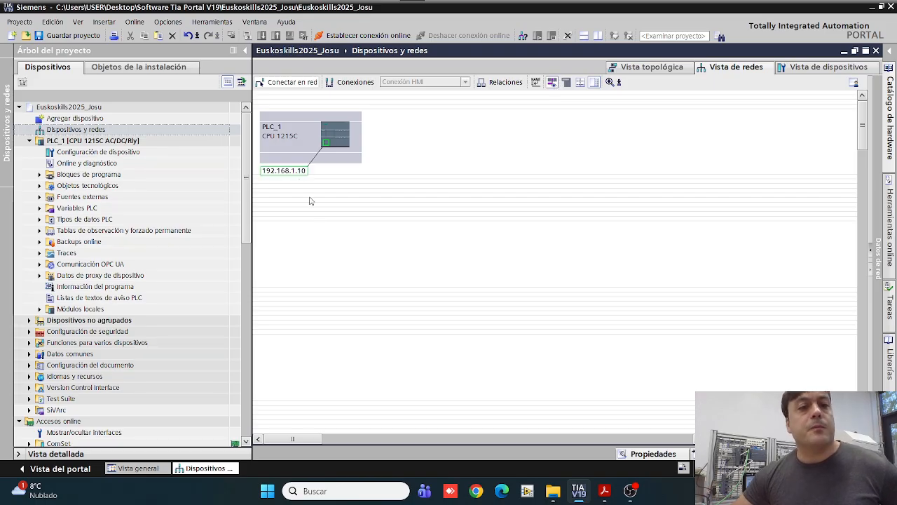
# - Add a 7" SIMATIC Unified Comfort Panel MTP700, reference 6AV2 128-3GB06-0AXx, with version 18.0.0.1 as an HMI device
pyautogui.doubleClick(101, 120)
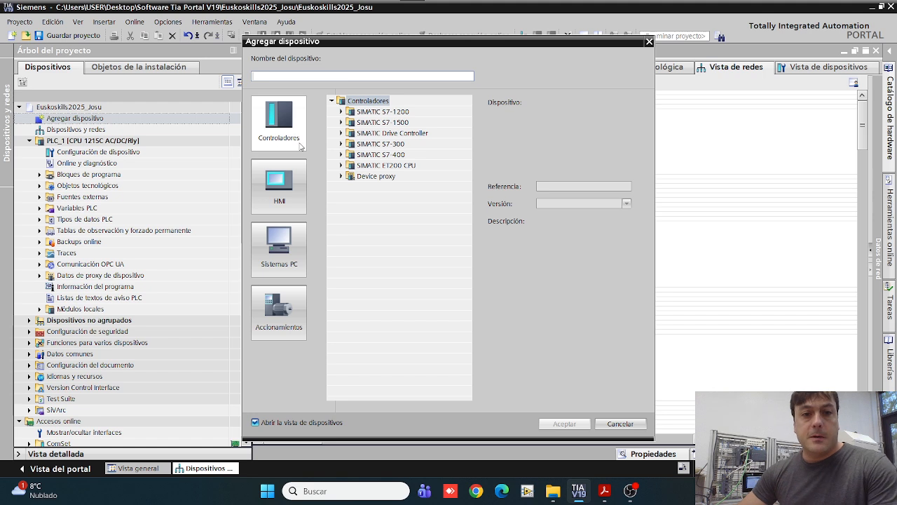
pyautogui.click(294, 200)
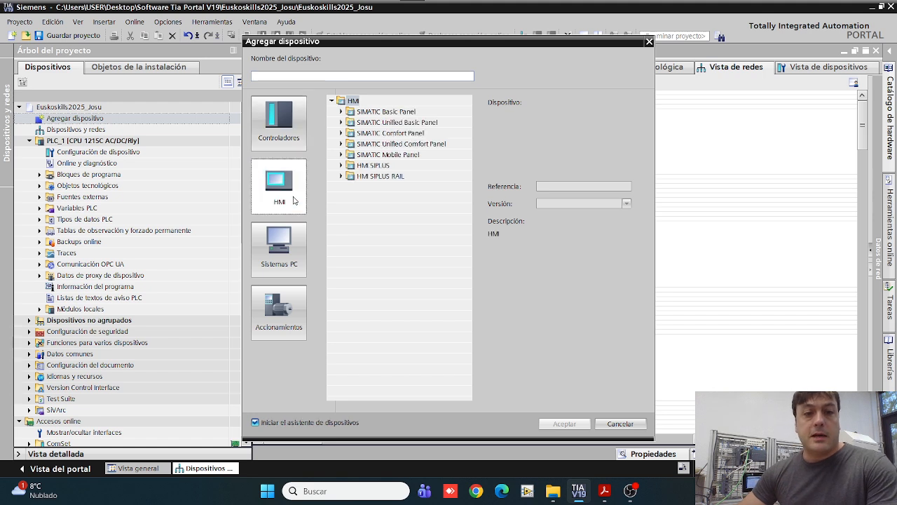
pyautogui.click(341, 144)
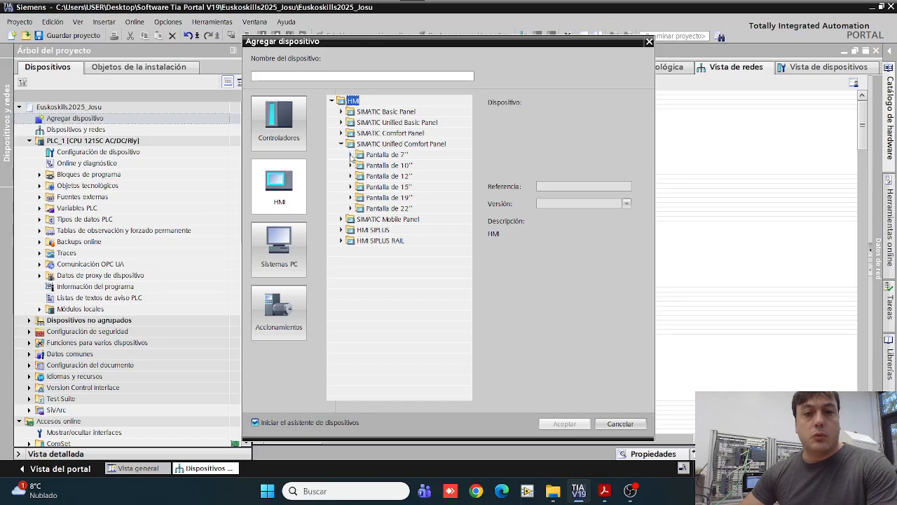
pyautogui.click(351, 155)
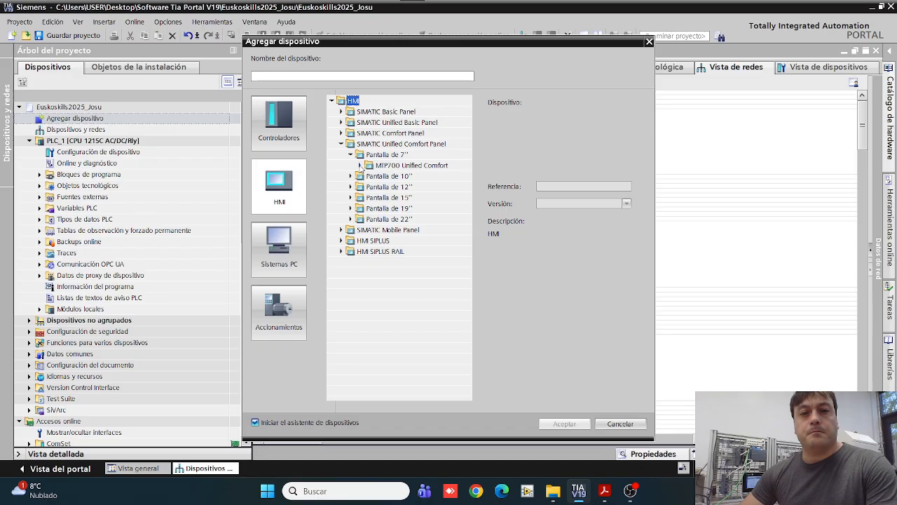
pyautogui.click(360, 166)
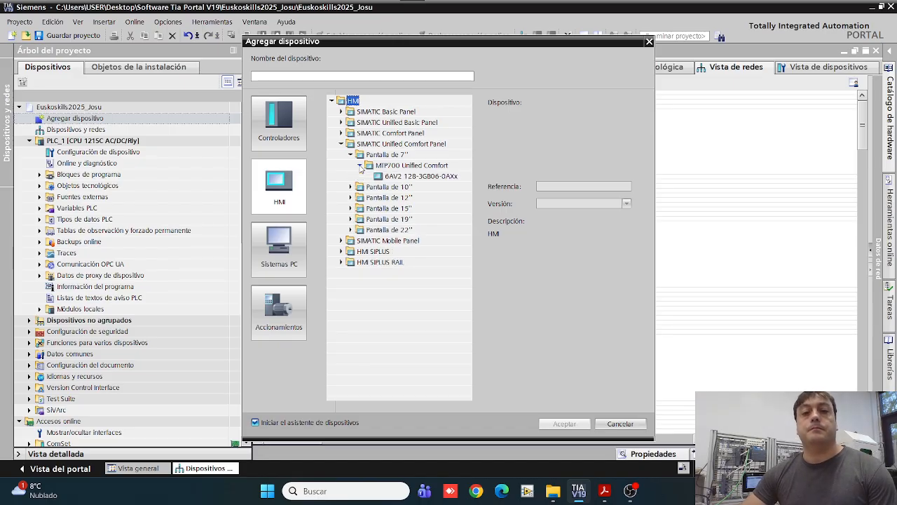
pyautogui.click(397, 176)
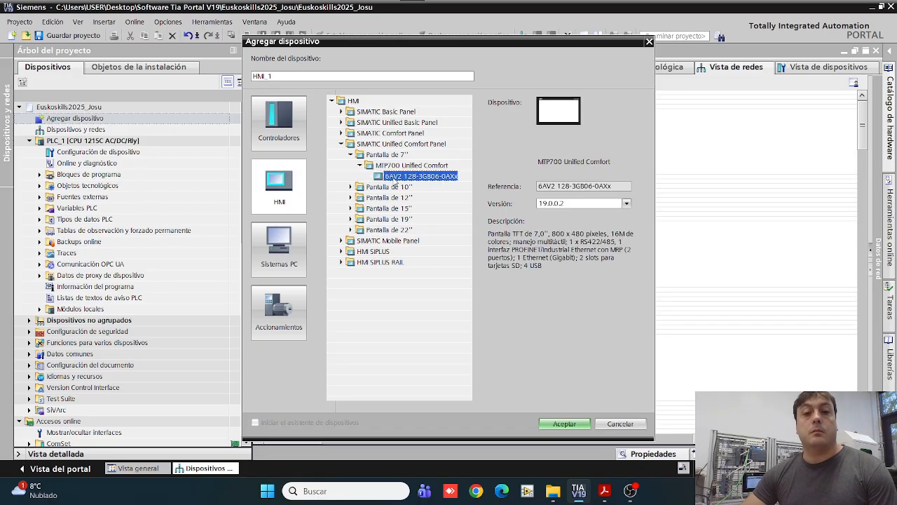
pyautogui.click(570, 205)
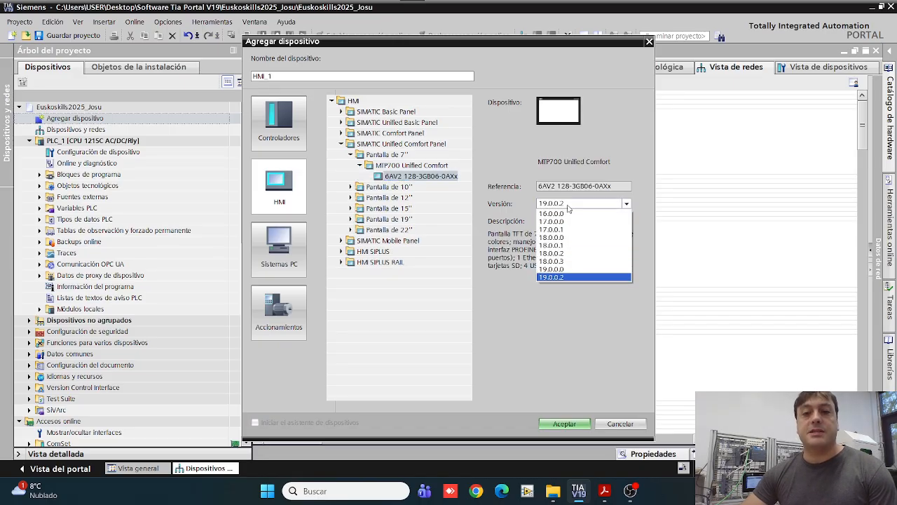
pyautogui.click(558, 246)
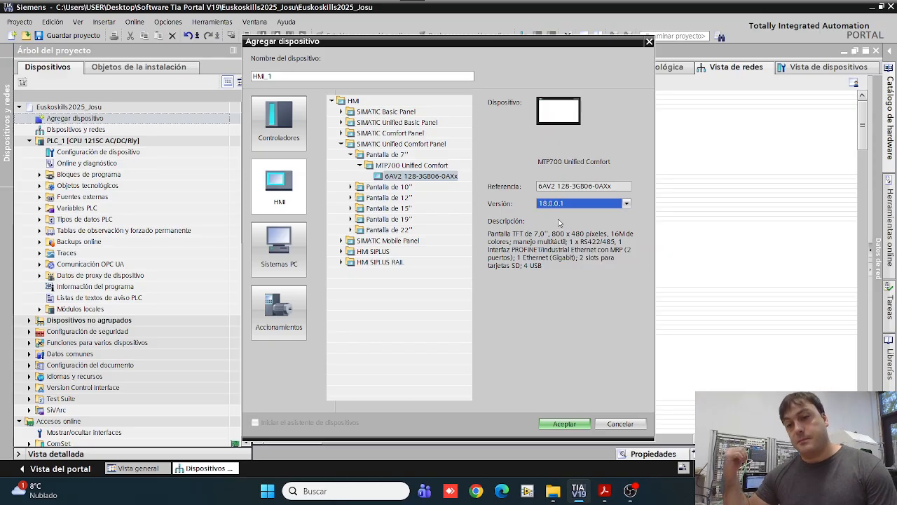
pyautogui.click(563, 424)
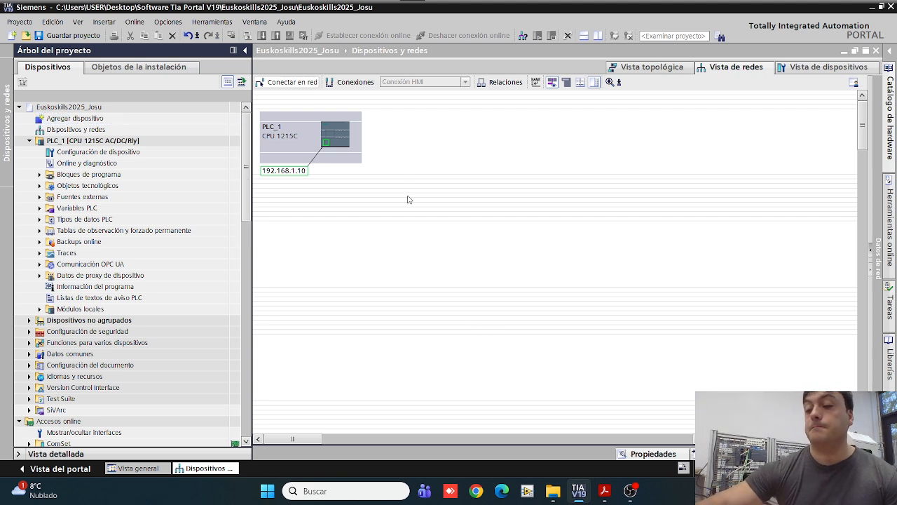
pyautogui.moveTo(408, 4)
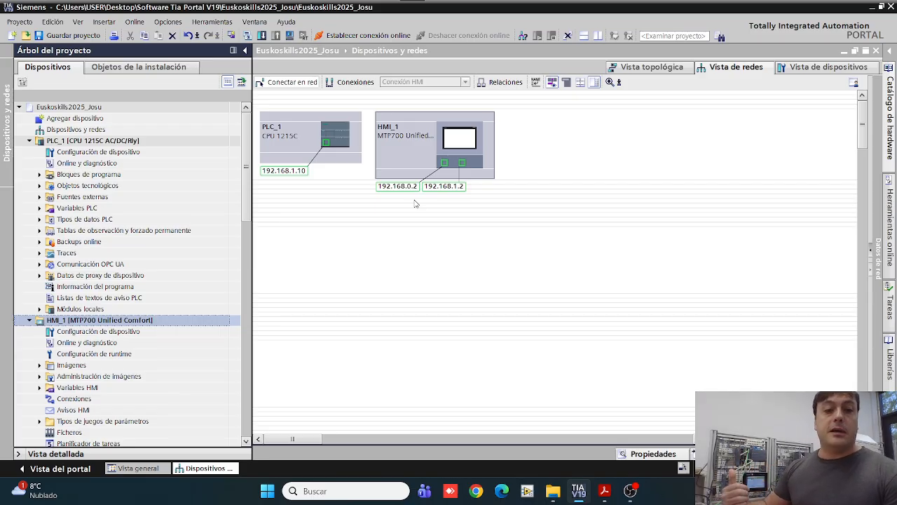
# - Set the IP address of HMI_1's PROFINET interface X1 to 192.168.1.20
pyautogui.click(461, 189)
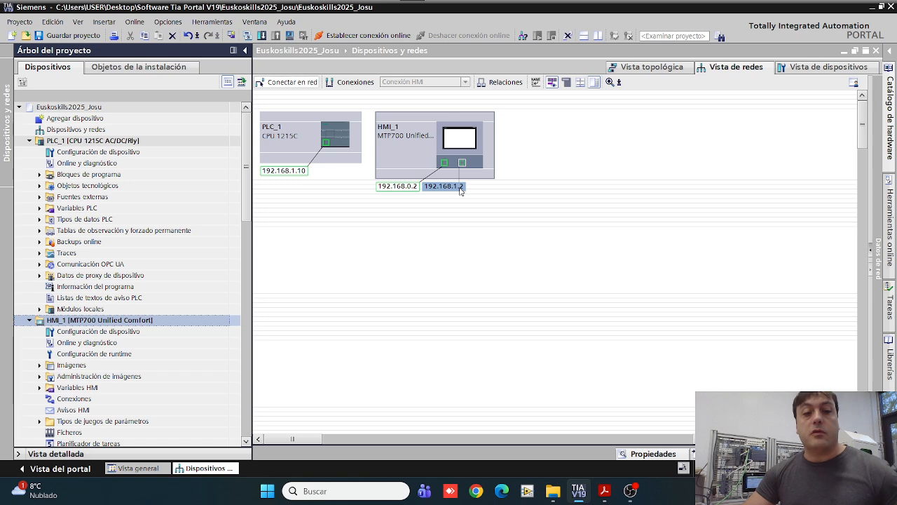
pyautogui.doubleClick(416, 186)
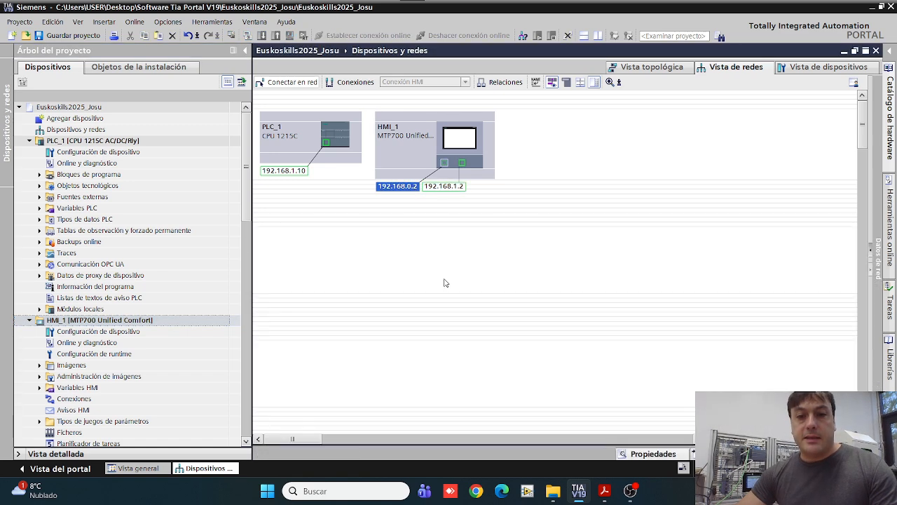
pyautogui.click(639, 456)
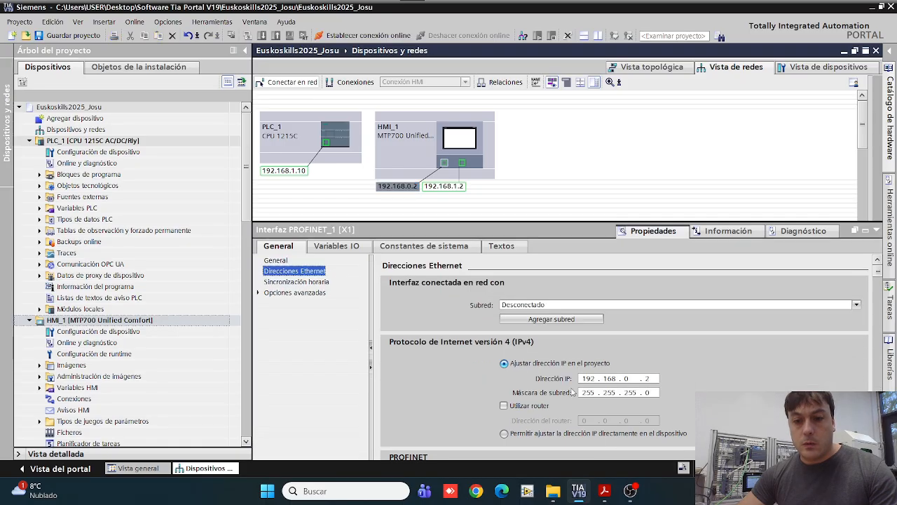
pyautogui.doubleClick(625, 378)
pyautogui.write('1 . ')
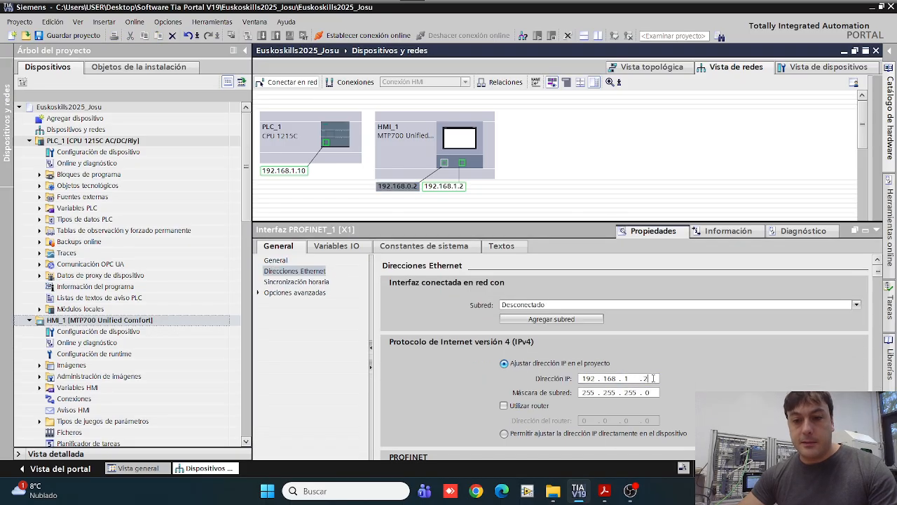
pyautogui.write('20')
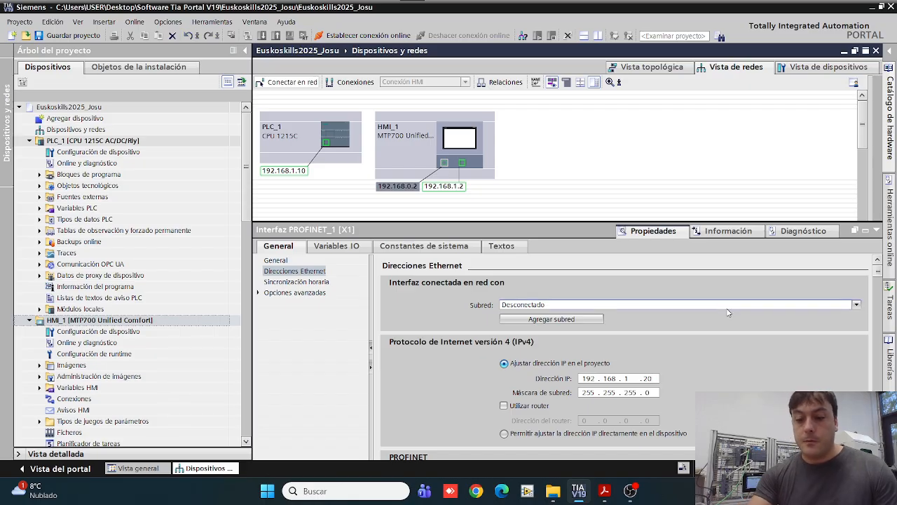
pyautogui.press('Return')
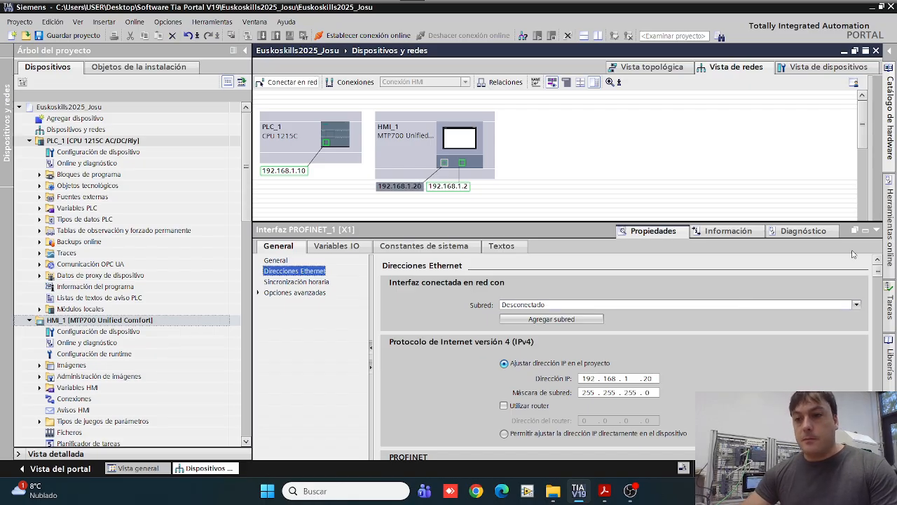
pyautogui.click(876, 230)
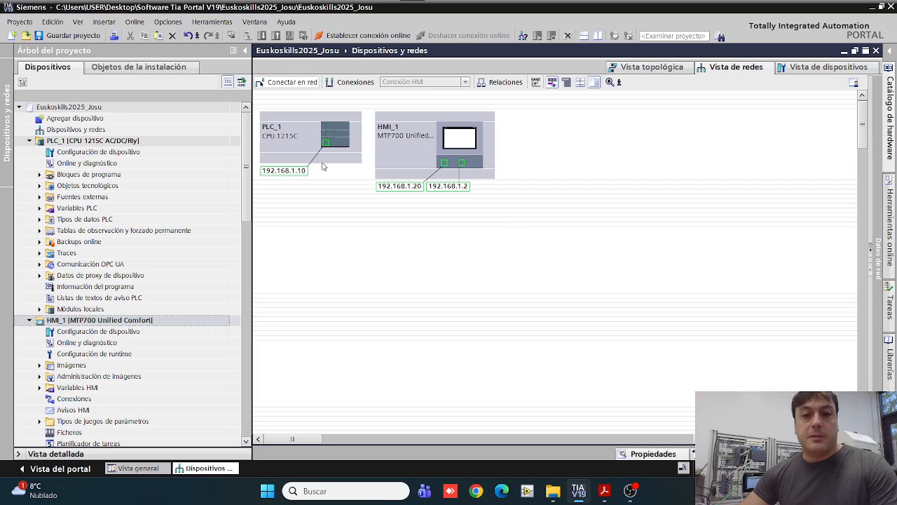
# - Create an HMI connection between PLC_1 and HMI_1 in the network view
pyautogui.click(348, 85)
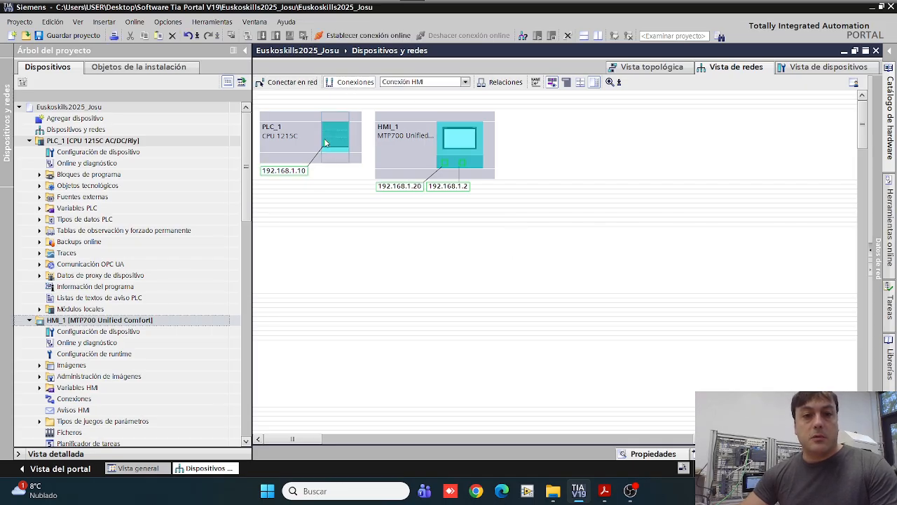
pyautogui.moveTo(326, 143); pyautogui.dragTo(576, 163)
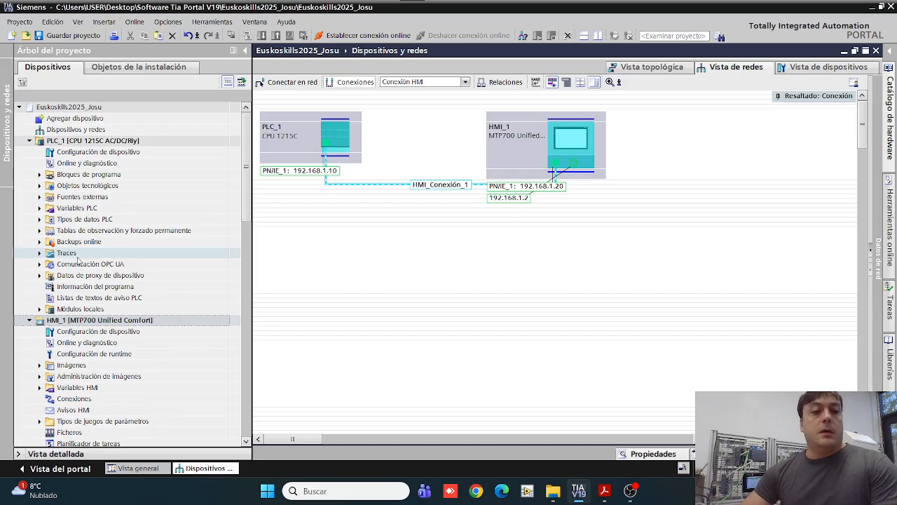
# - Collapse HMI_1, PLC_1, the Realtek adapter and Accesos online in the project tree
pyautogui.click(29, 319)
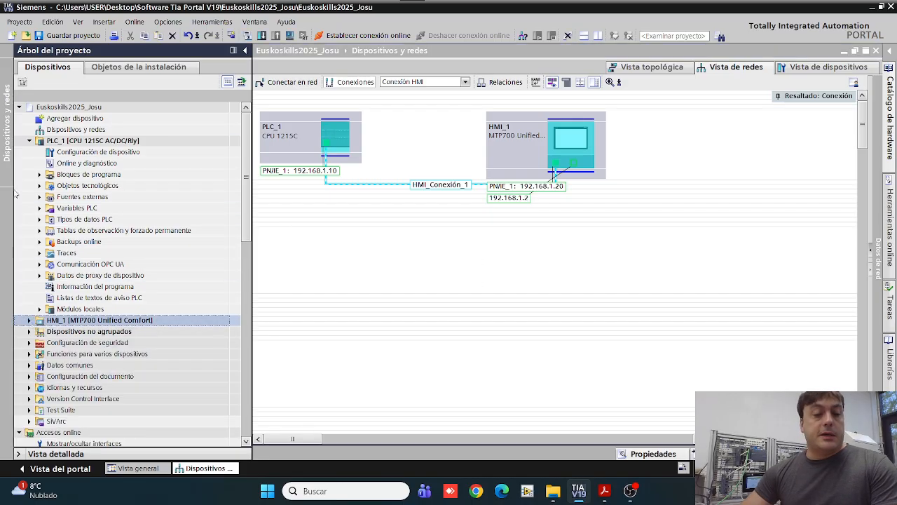
pyautogui.click(29, 141)
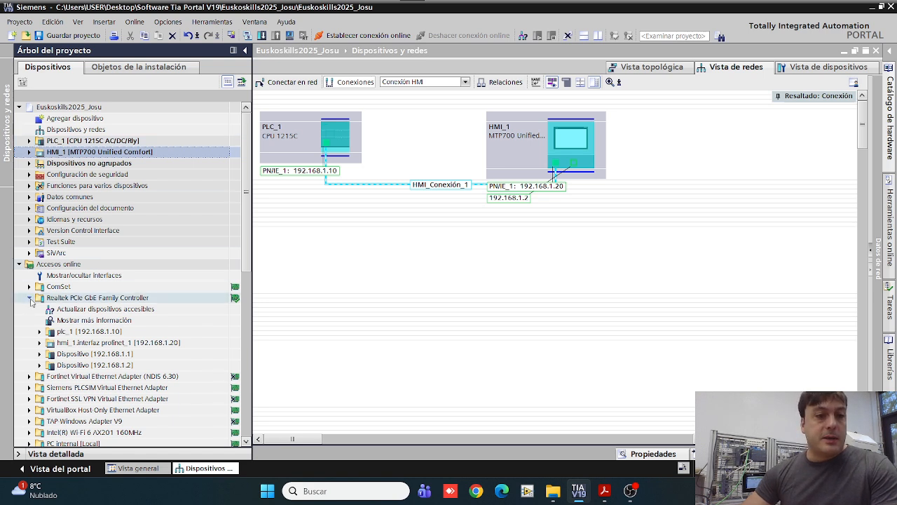
pyautogui.click(30, 299)
pyautogui.click(19, 264)
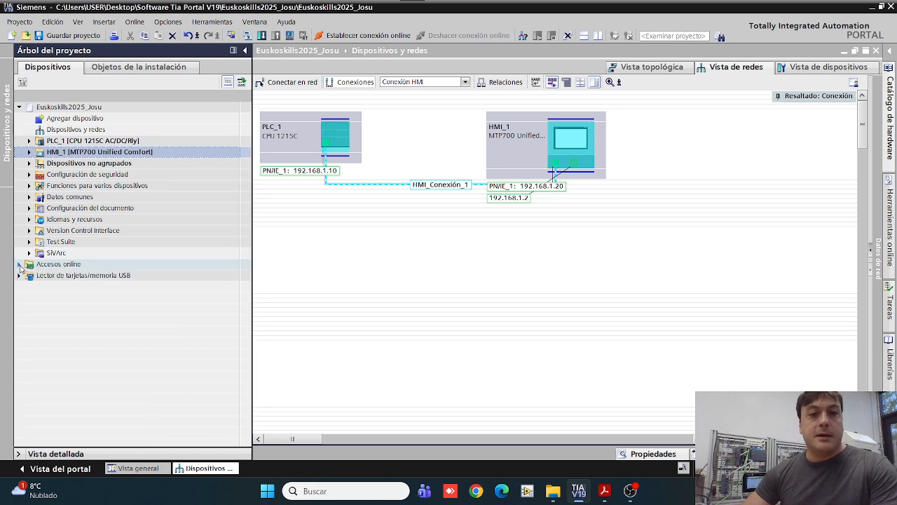
pyautogui.click(82, 143)
pyautogui.rightClick(82, 143)
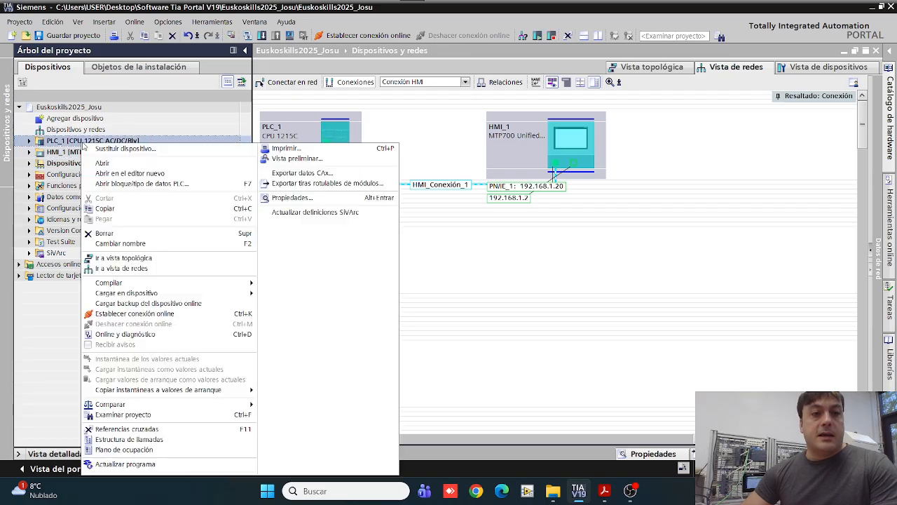
pyautogui.click(75, 142)
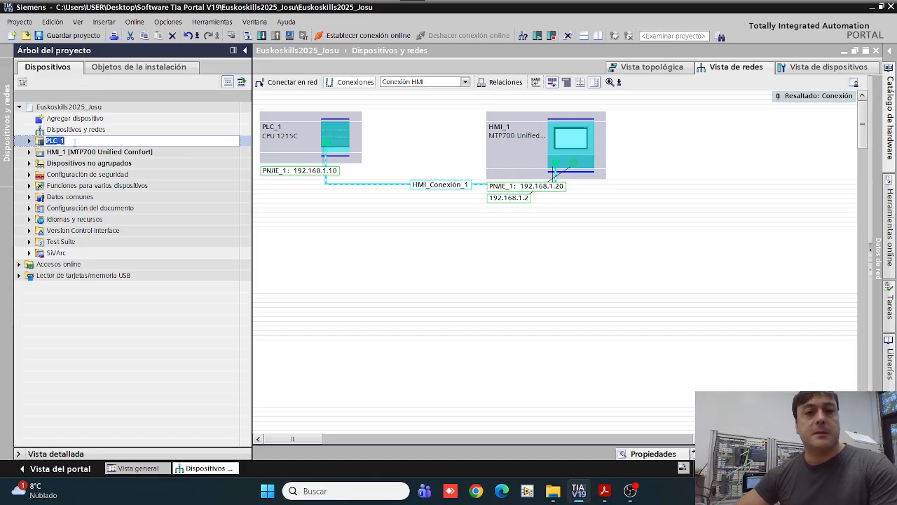
pyautogui.press('Return')
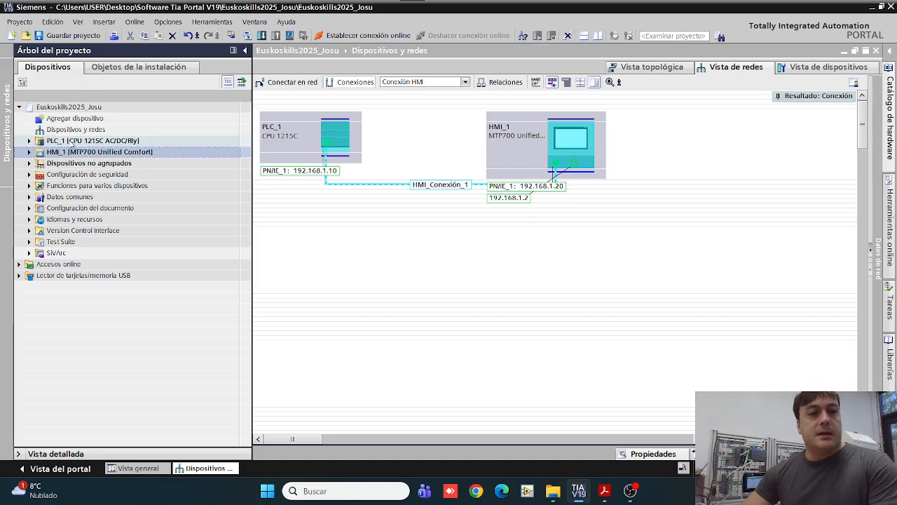
# - Activate the OPC UA server in the properties of PLC_1, accept the security notice and review the server address and port settings
pyautogui.rightClick(69, 141)
pyautogui.click(279, 196)
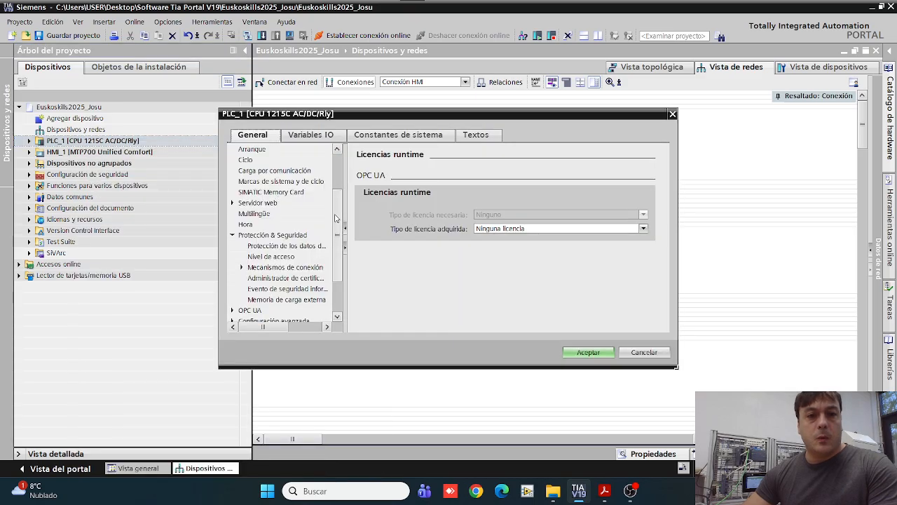
pyautogui.scroll(-3, 335, 217)
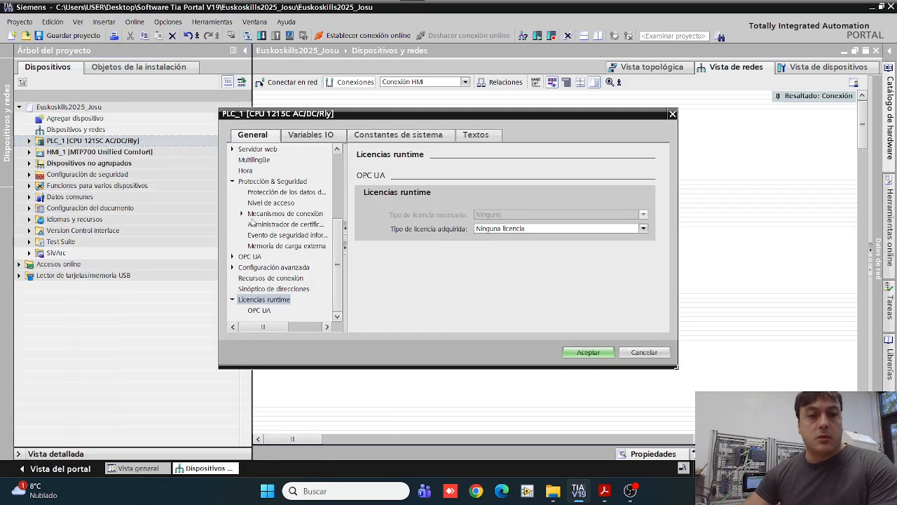
pyautogui.click(249, 257)
pyautogui.scroll(-5, 406, 255)
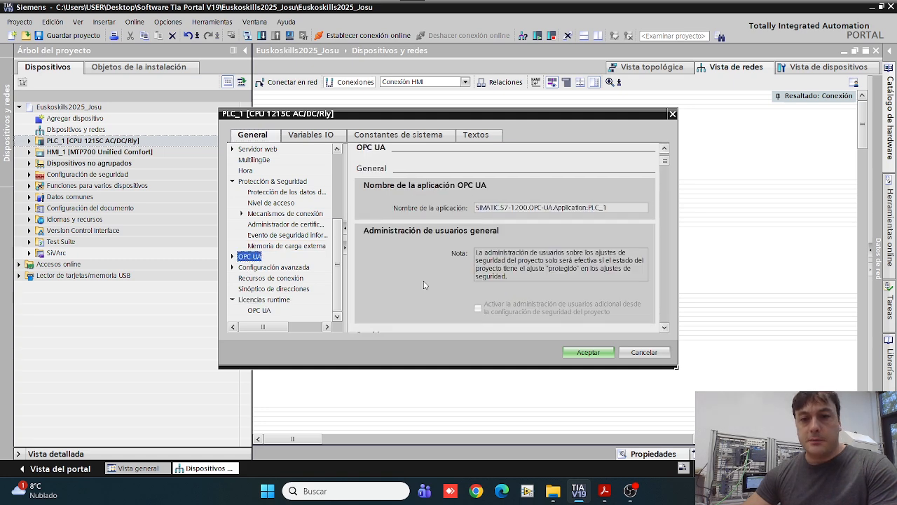
pyautogui.click(478, 262)
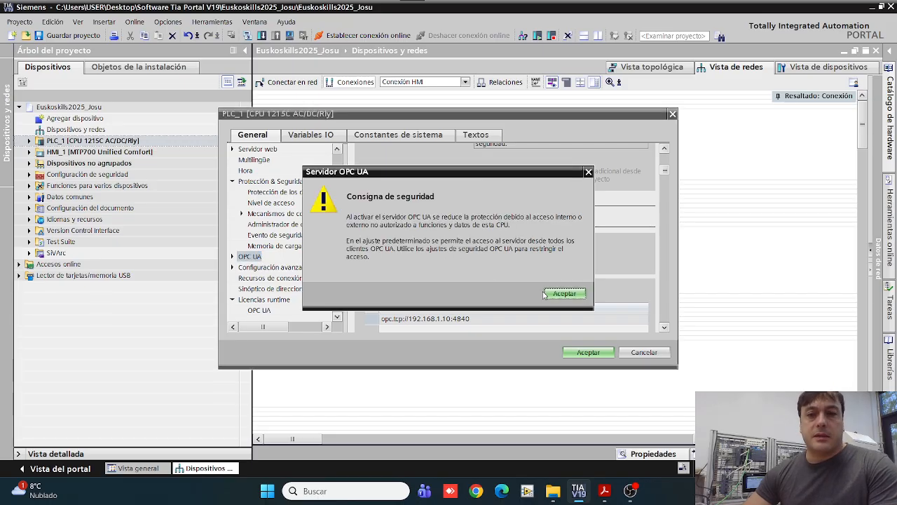
pyautogui.click(564, 293)
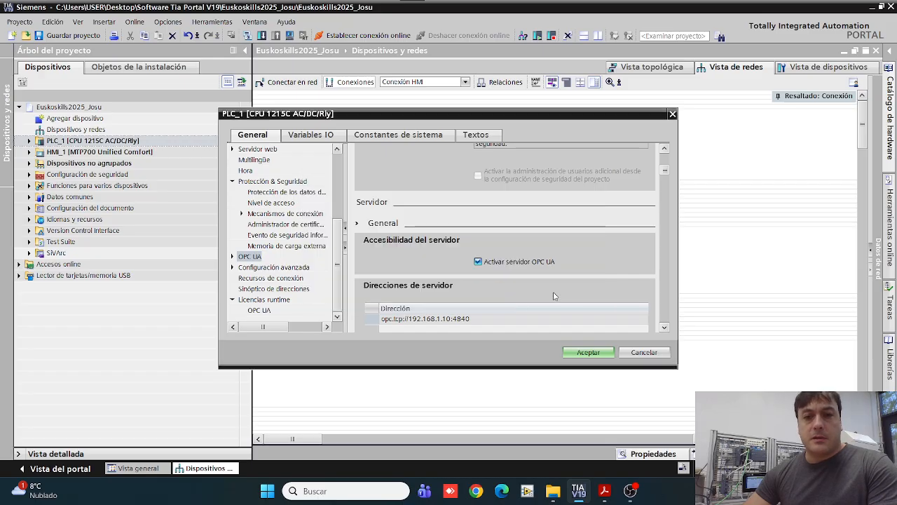
pyautogui.scroll(-2, 600, 228)
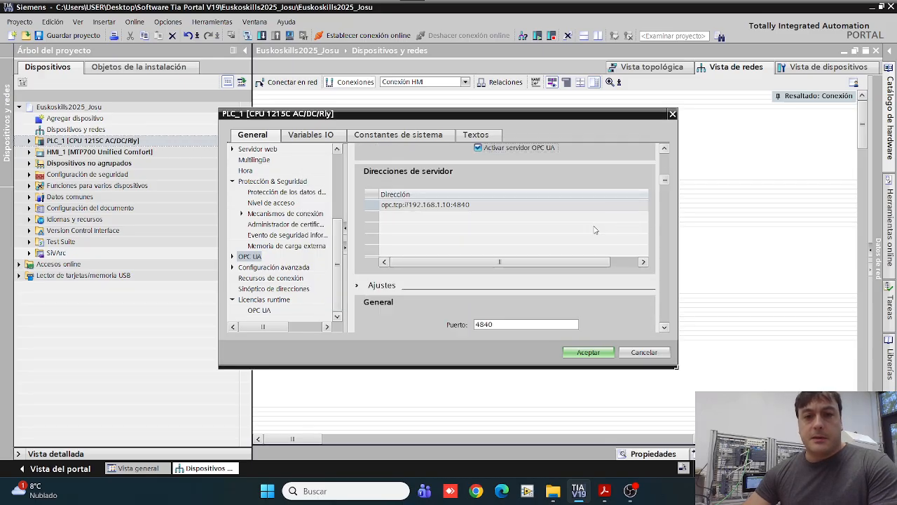
pyautogui.scroll(-3, 462, 308)
pyautogui.scroll(5, 437, 290)
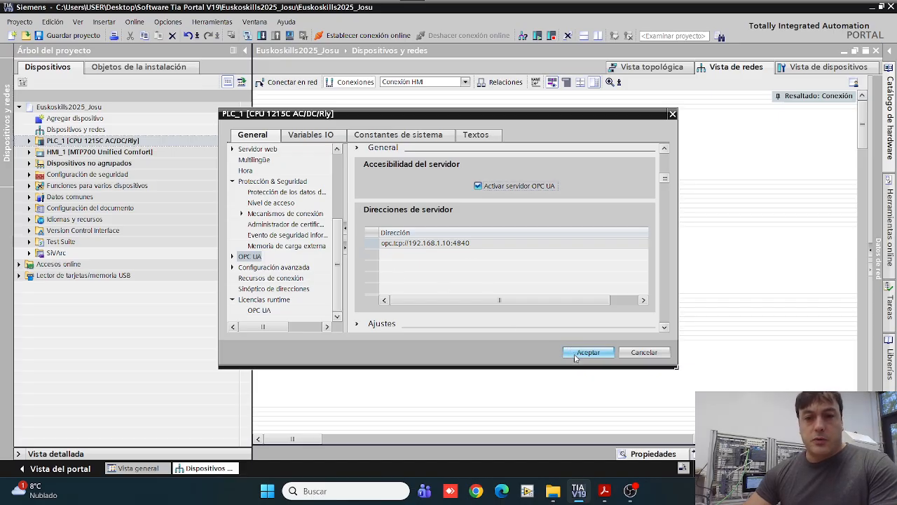
# - Set PLC_1's acquired OPC UA runtime licence type to SIMATIC OPC UA S7-1200 basic
pyautogui.click(281, 302)
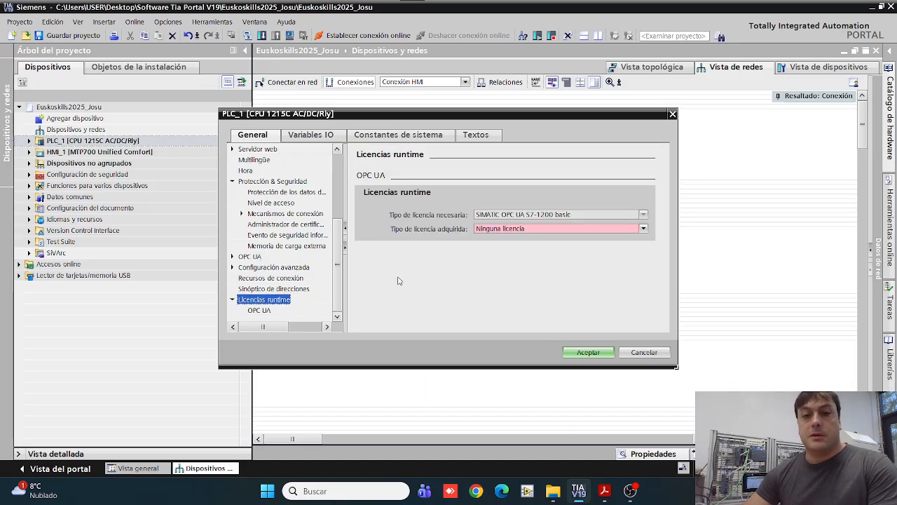
pyautogui.click(531, 229)
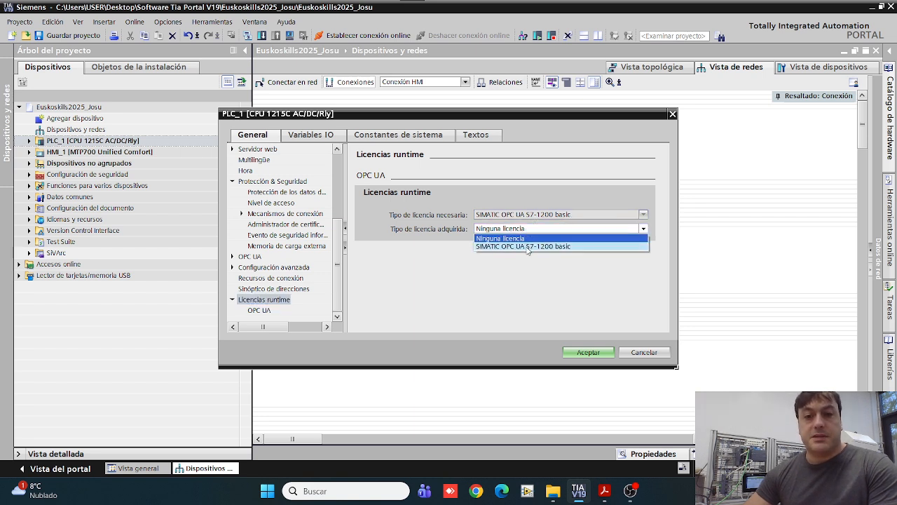
pyautogui.click(528, 247)
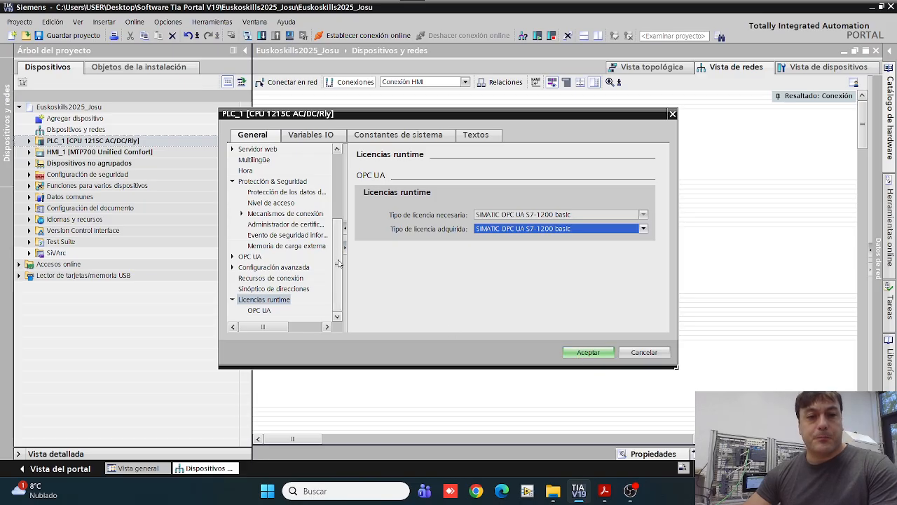
# - Permit PUT/GET communication access from remote partners in PLC_1's protection and security settings and accept the device properties
pyautogui.scroll(2, 339, 263)
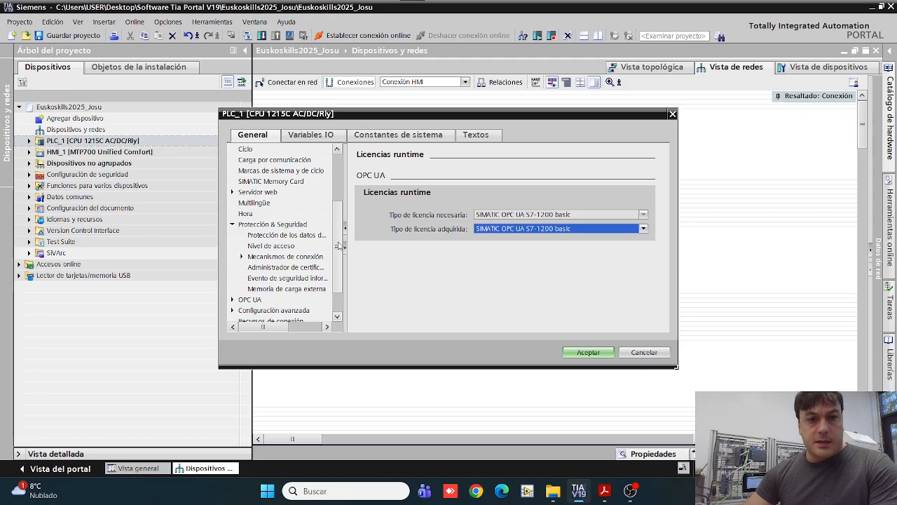
pyautogui.scroll(4, 340, 244)
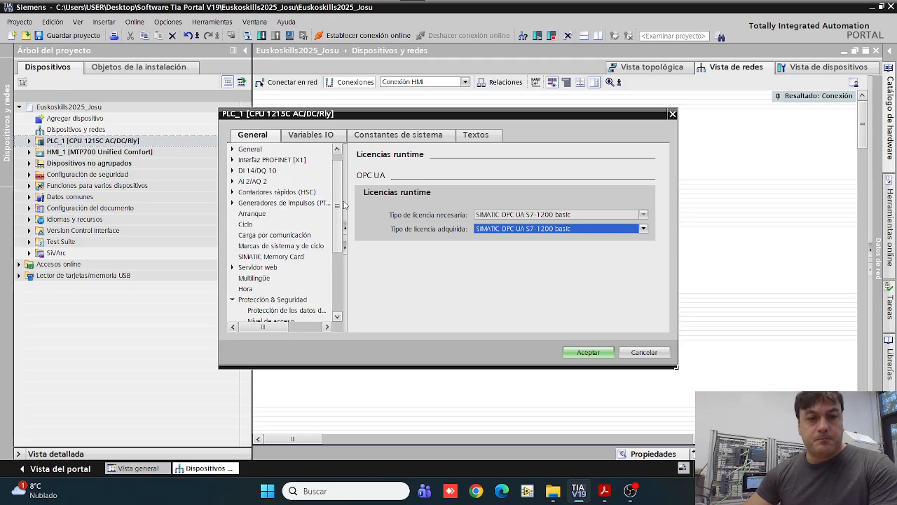
pyautogui.scroll(-5, 343, 249)
pyautogui.click(291, 204)
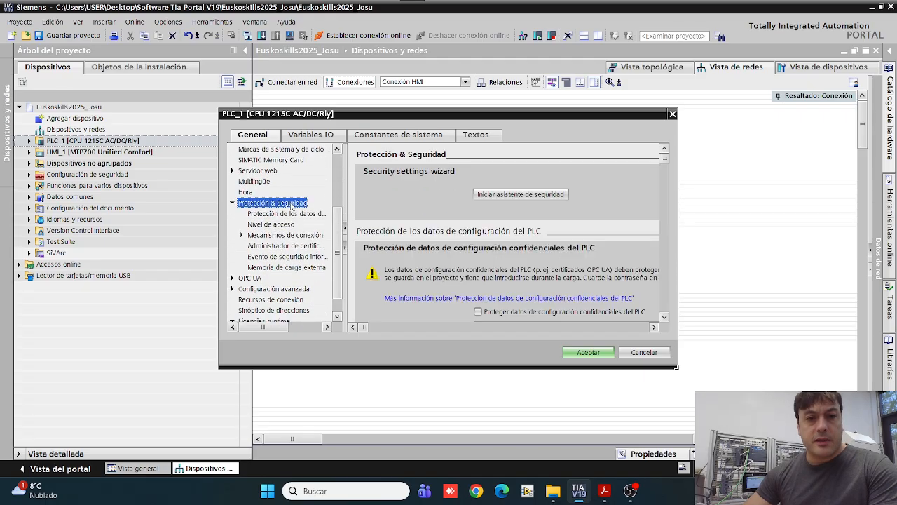
pyautogui.scroll(-1, 428, 228)
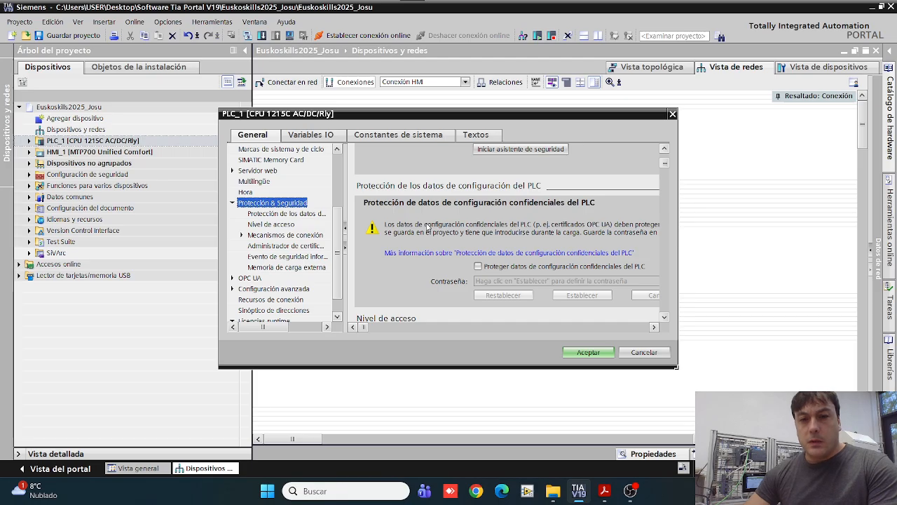
pyautogui.scroll(-1, 435, 249)
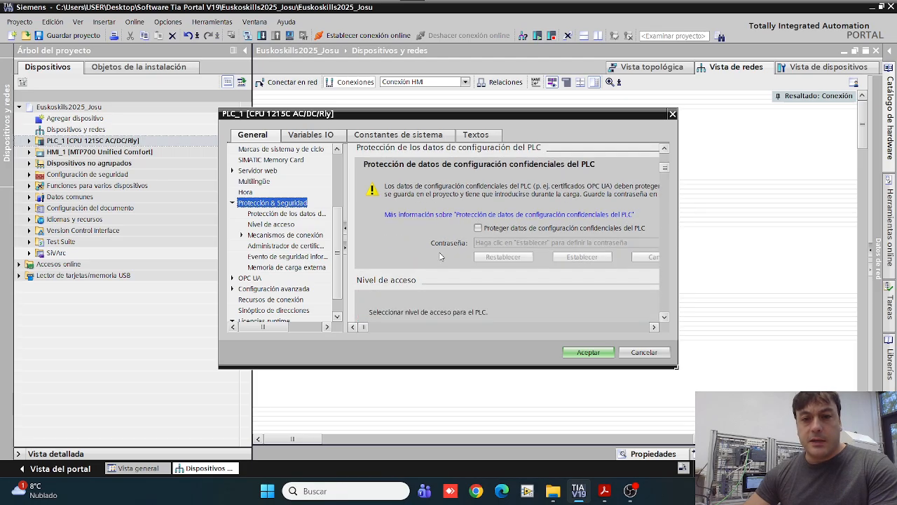
pyautogui.scroll(-2, 441, 257)
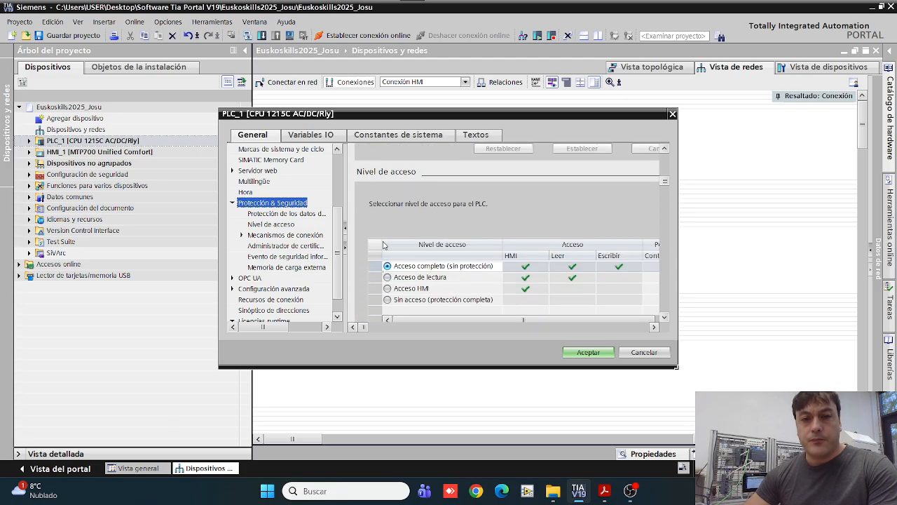
pyautogui.scroll(-5, 426, 258)
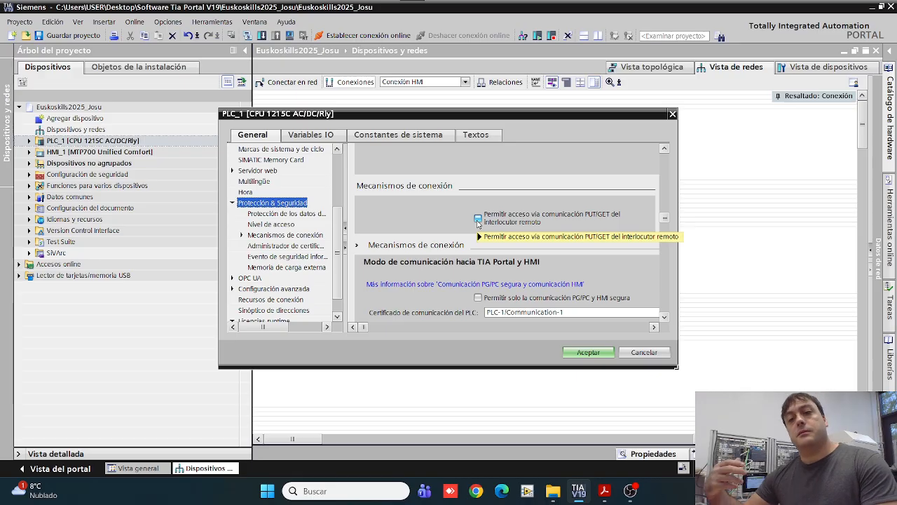
pyautogui.moveTo(478, 223)
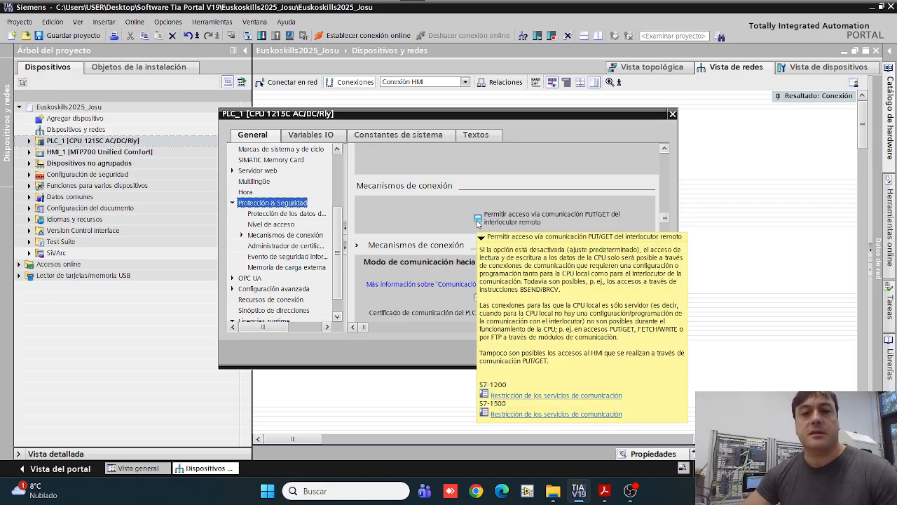
pyautogui.click(478, 220)
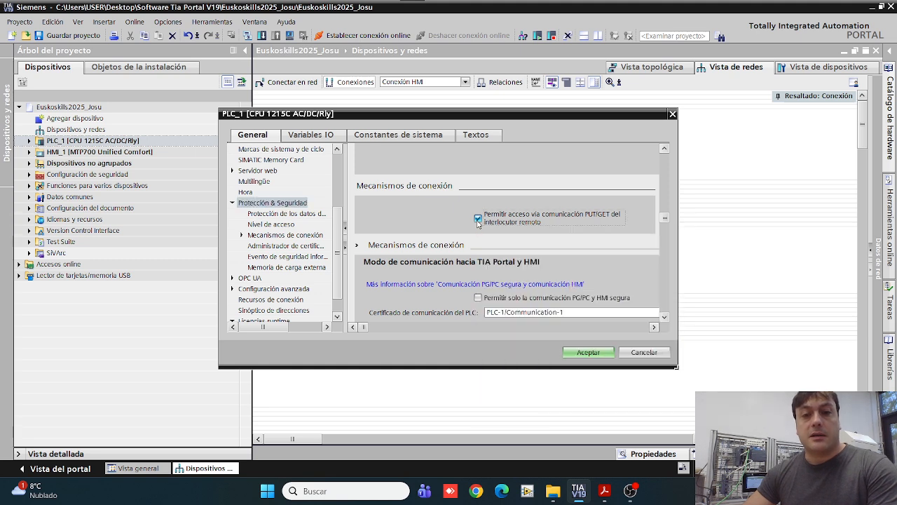
pyautogui.click(571, 352)
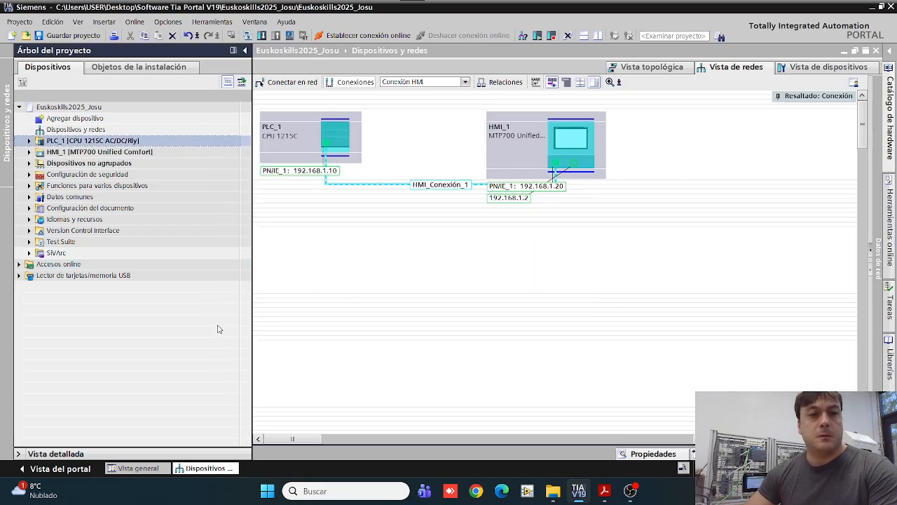
pyautogui.click(330, 274)
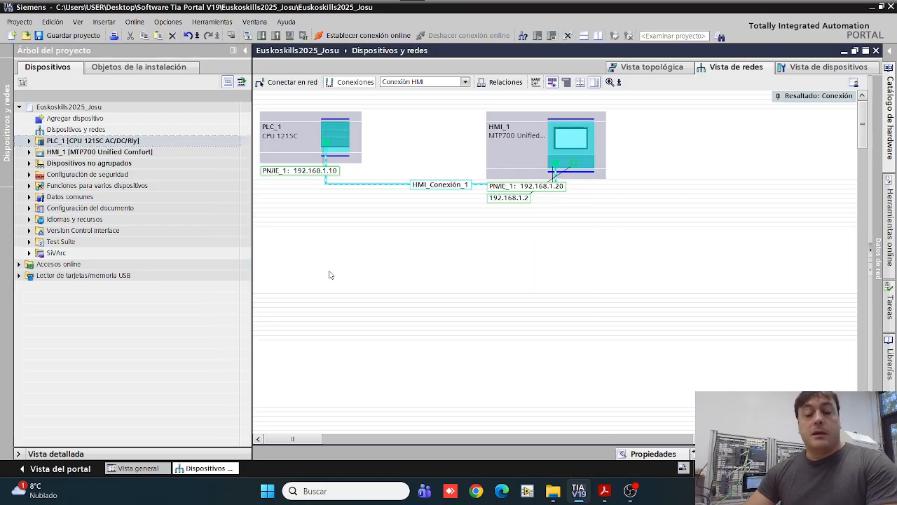